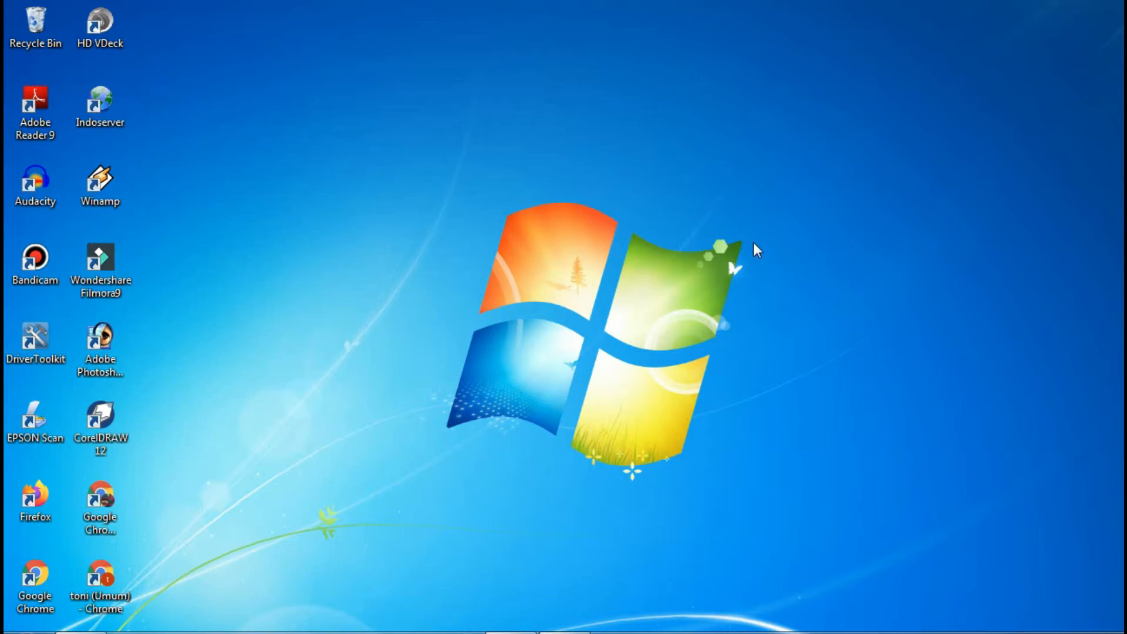
- Search Google for "verval tik" in Chrome and open the Pusdatin Kemdikbud Verifikasi dan Validasi Kesiapan TIK site
{"action": "double_click", "coordinate": [100, 578]}
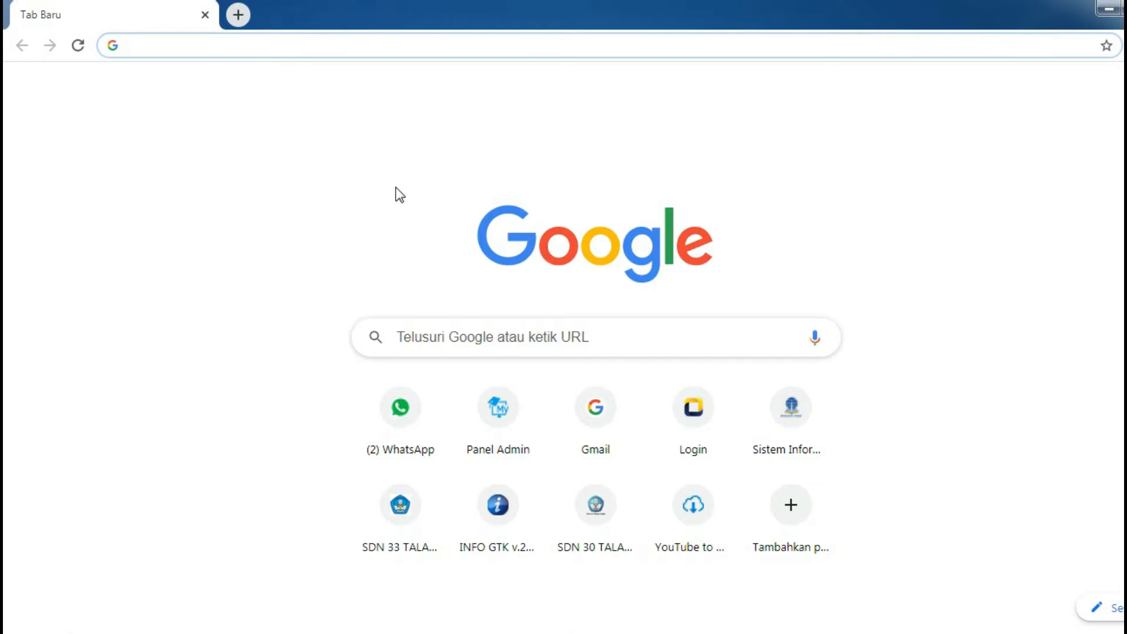
{"action": "type", "text": "vera"}
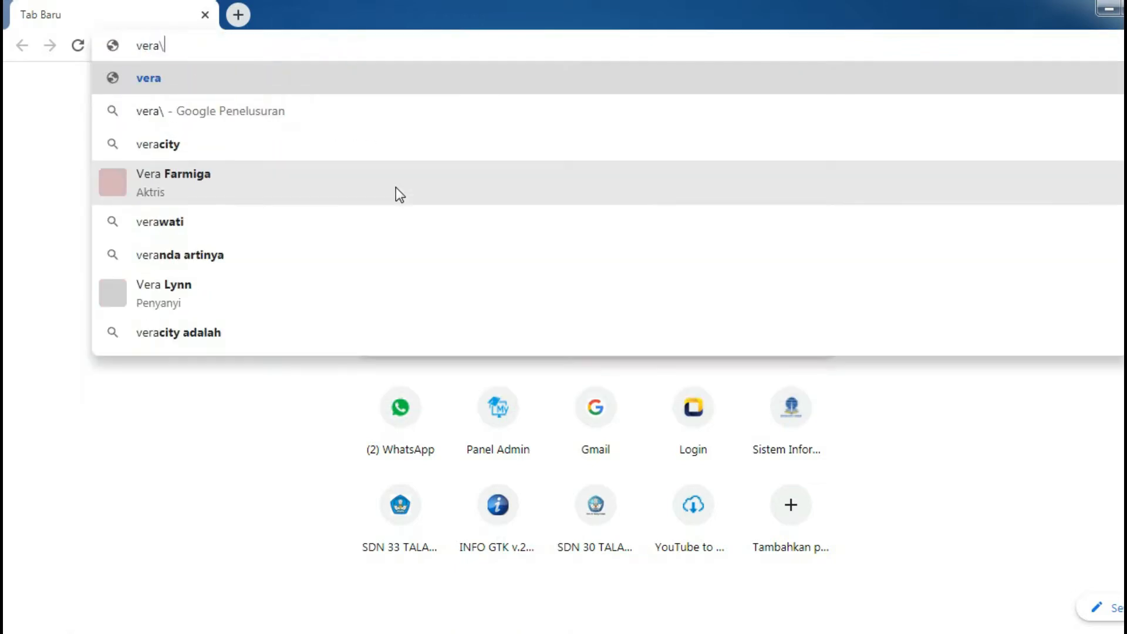
{"action": "key", "text": "BackSpace"}
{"action": "type", "text": "val"}
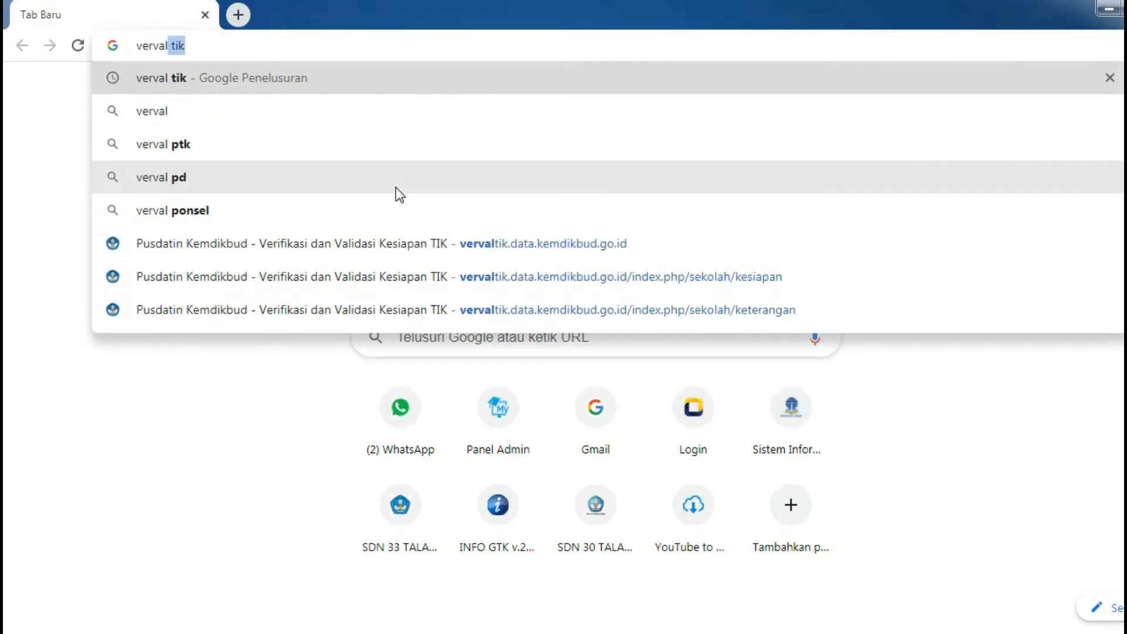
{"action": "left_click", "coordinate": [238, 82]}
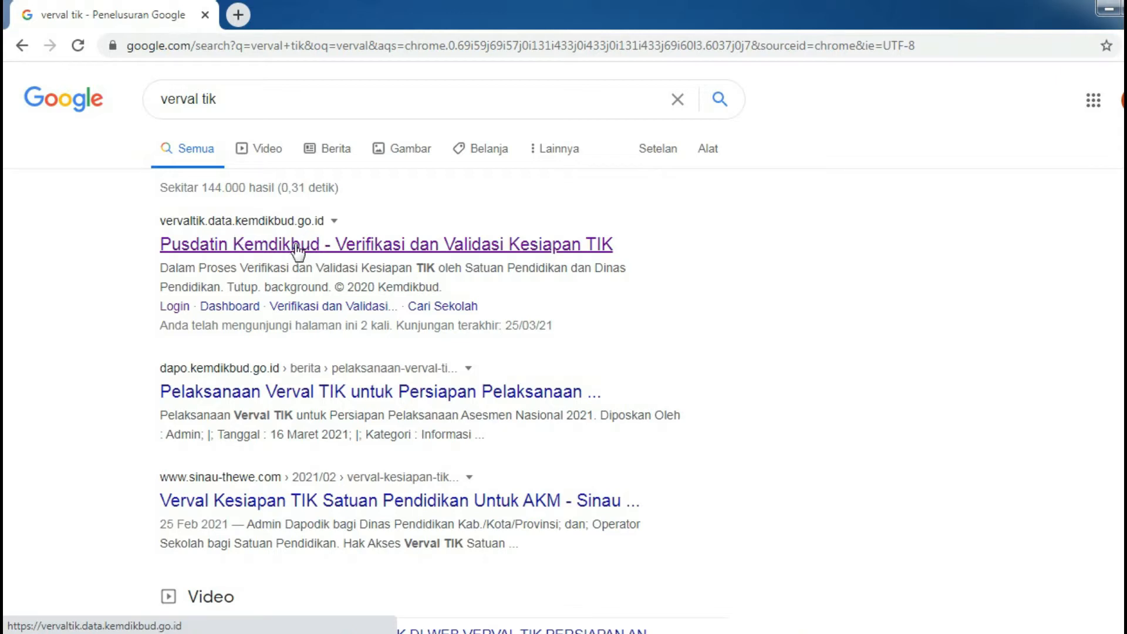
{"action": "left_click", "coordinate": [298, 244]}
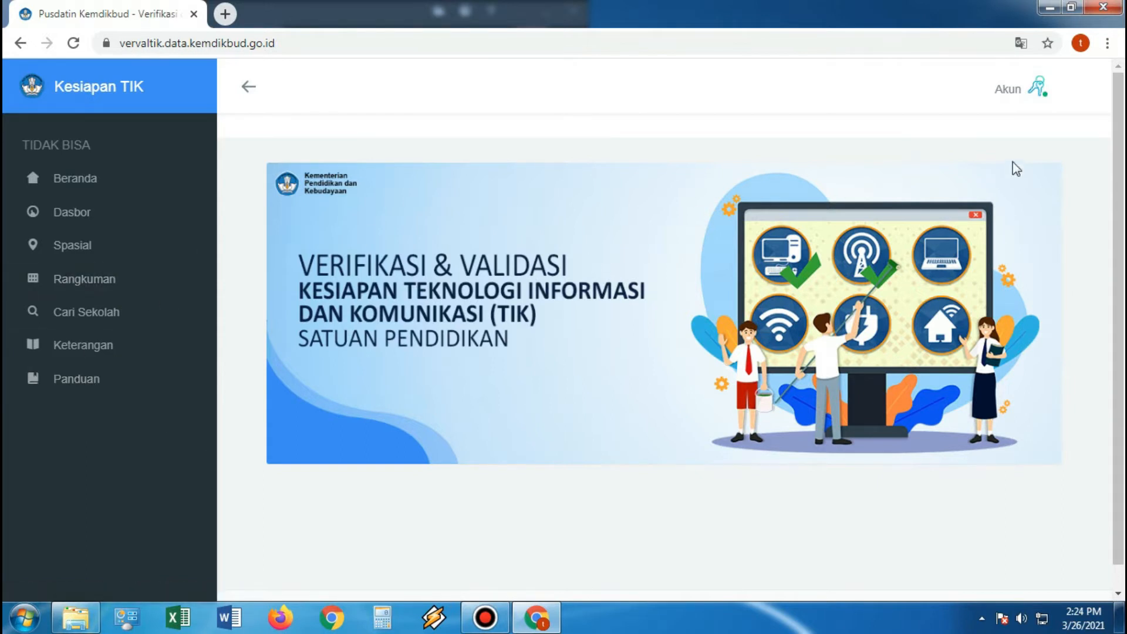
- Log in to the Kesiapan TIK site through Kemdikbud Login with the account's e-mail username and password
{"action": "left_click", "coordinate": [1030, 95]}
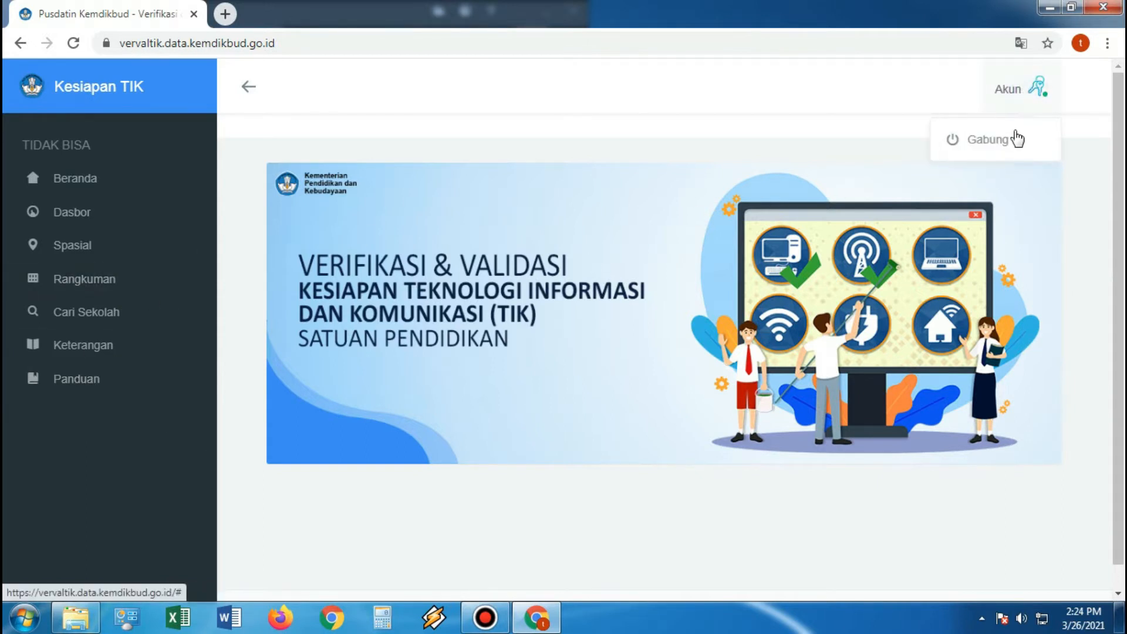
{"action": "left_click", "coordinate": [1003, 141]}
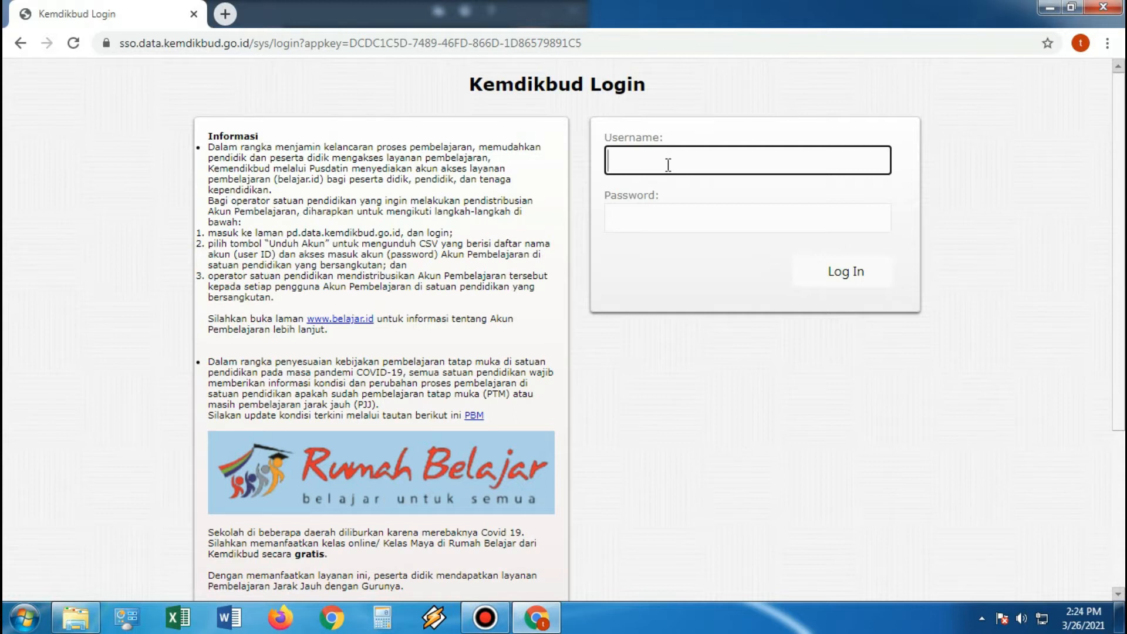
{"action": "scroll", "coordinate": [668, 165], "scroll_direction": "down", "scroll_amount": 3}
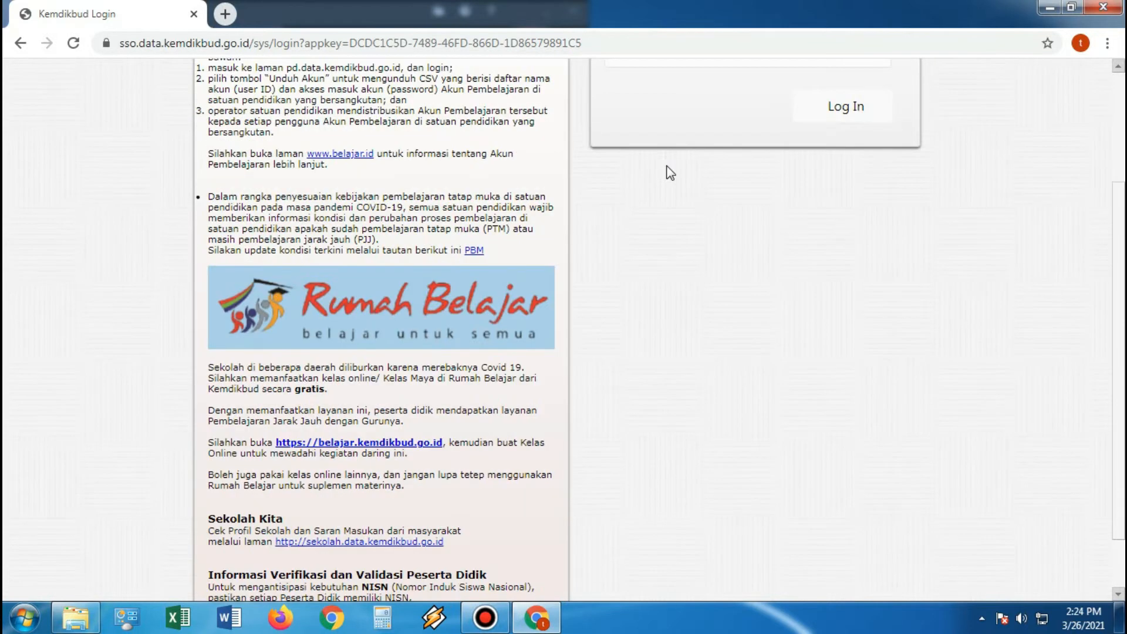
{"action": "scroll", "coordinate": [669, 172], "scroll_direction": "down", "scroll_amount": 2}
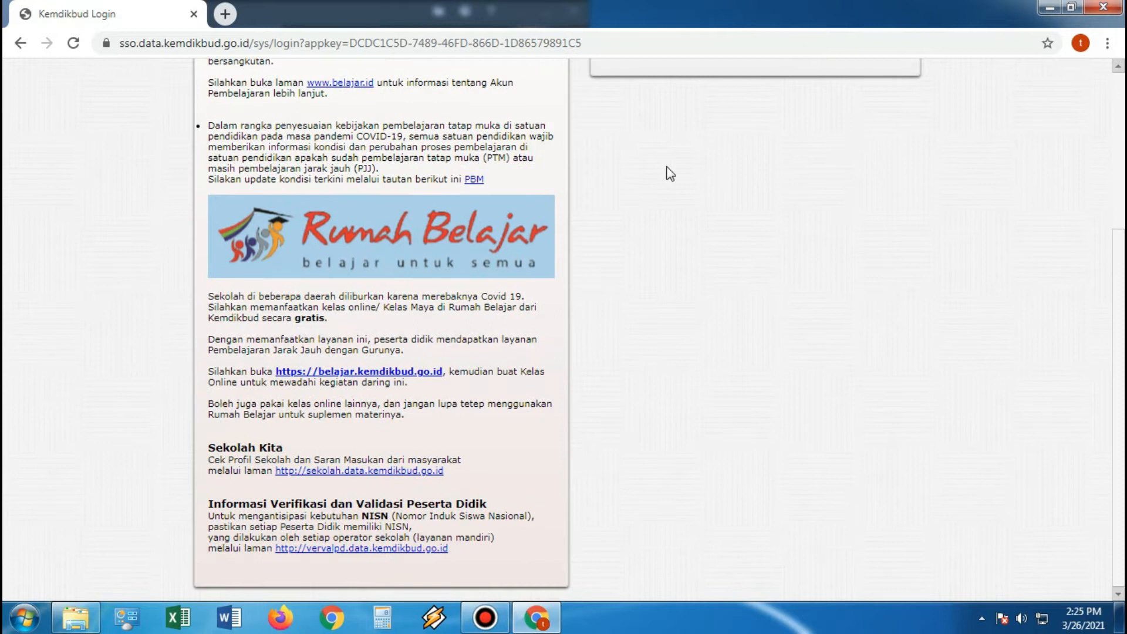
{"action": "scroll", "coordinate": [667, 167], "scroll_direction": "up", "scroll_amount": 4}
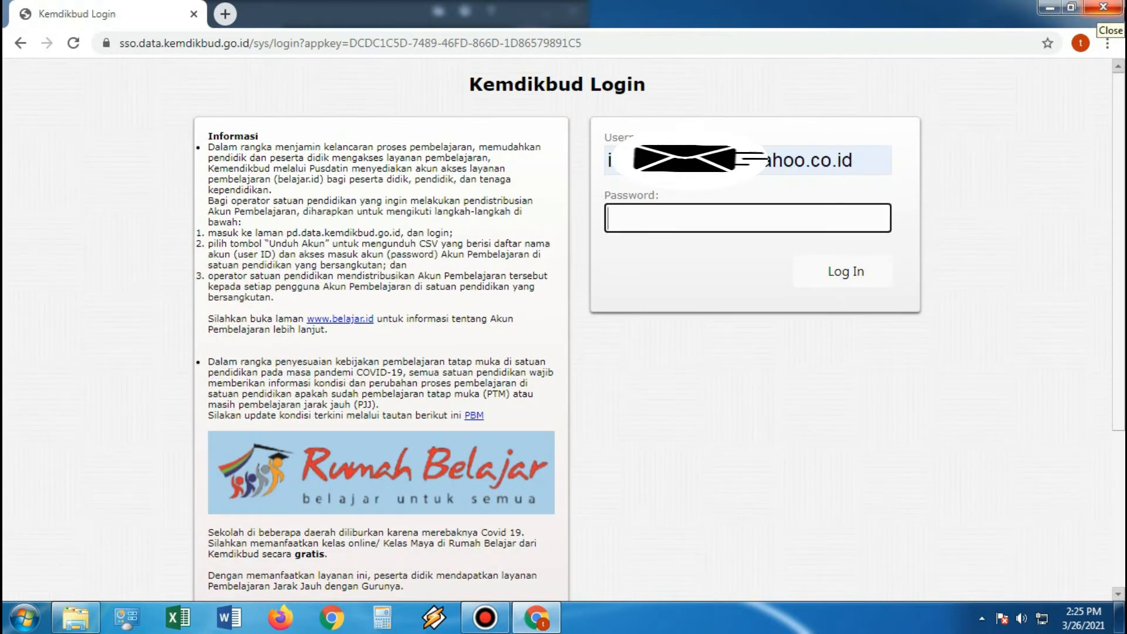
{"action": "type", "text": "•••••••••"}
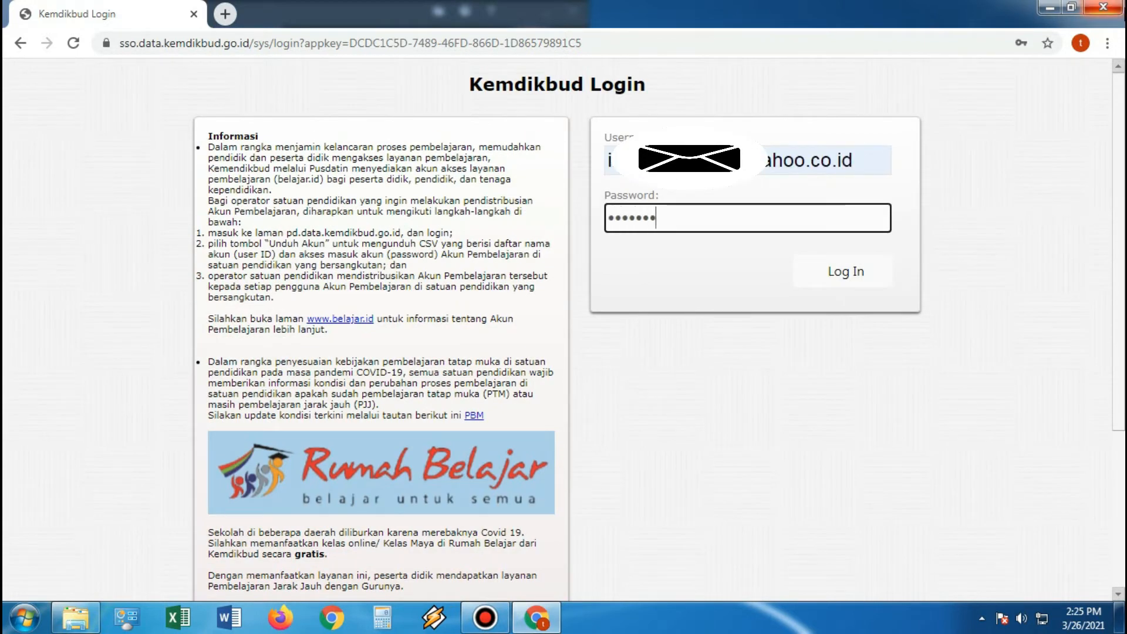
{"action": "left_click", "coordinate": [860, 265]}
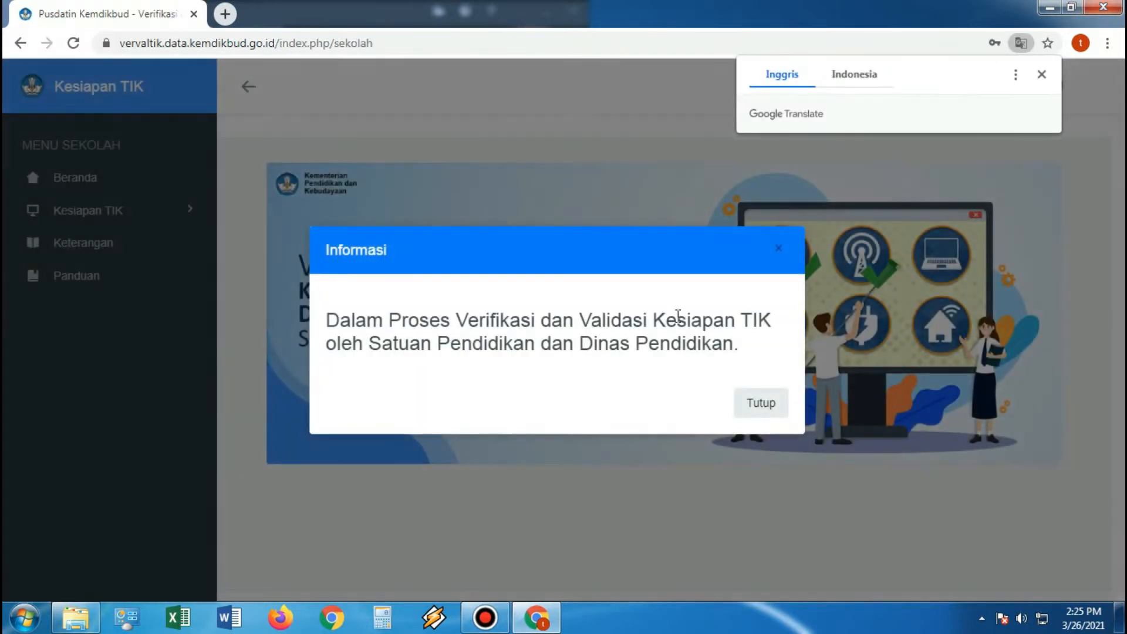
- Choose Indonesia in the Google Translate prompt, then dismiss the prompt and the Informasi notice
{"action": "left_click", "coordinate": [852, 73]}
{"action": "left_click", "coordinate": [1042, 75]}
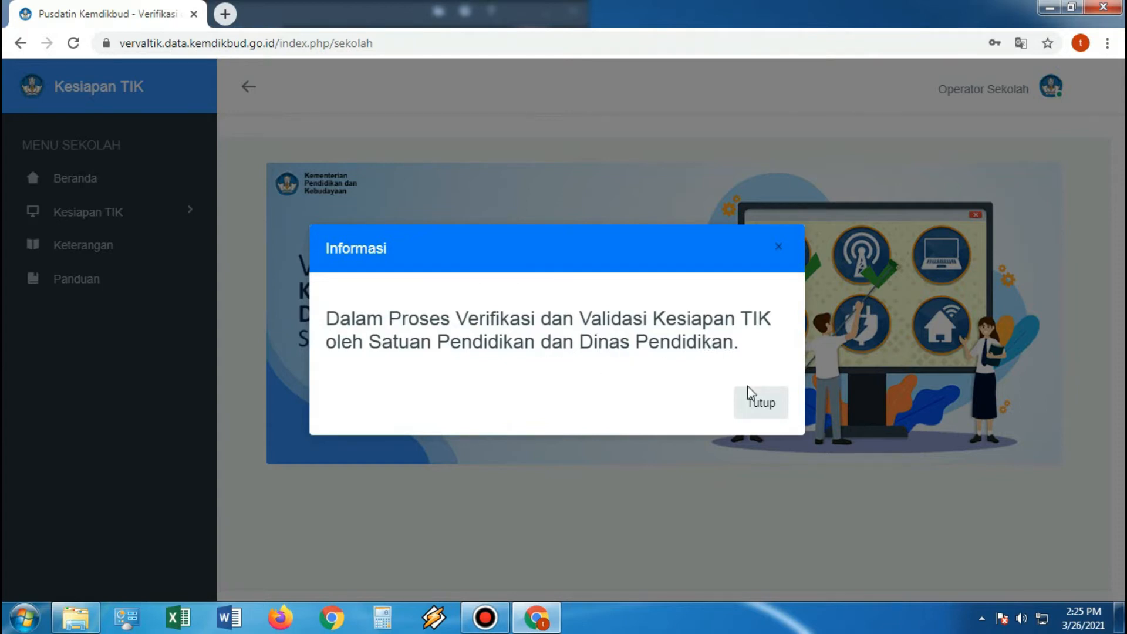
{"action": "left_click", "coordinate": [761, 403]}
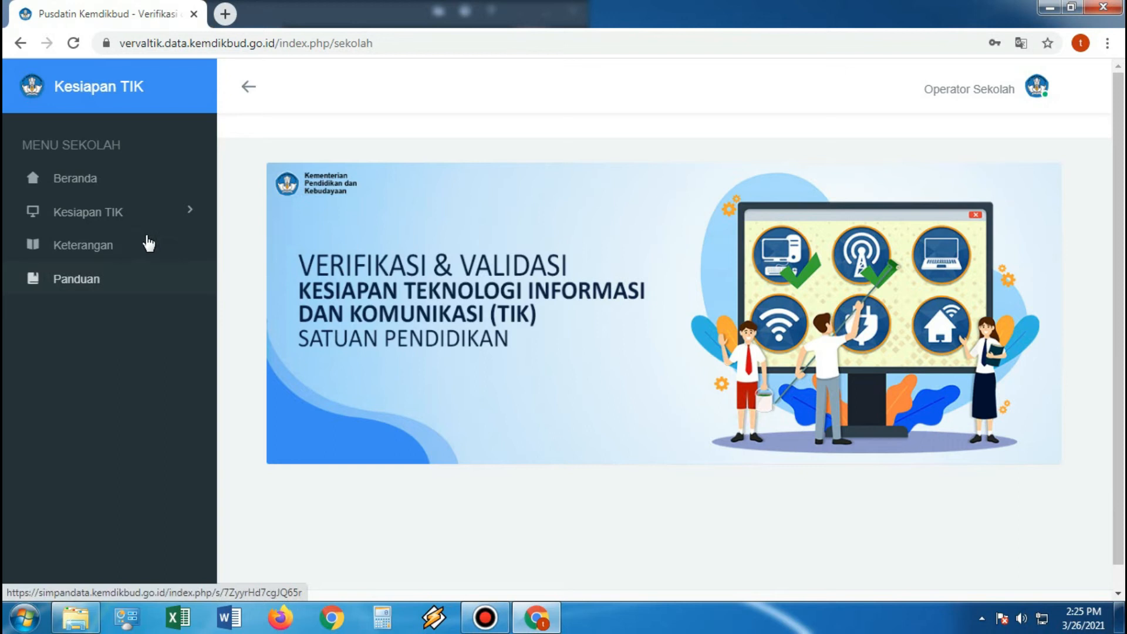
- Open the Verval form under Kesiapan TIK and review its UNBK, computer lab and server fields
{"action": "left_click", "coordinate": [108, 218]}
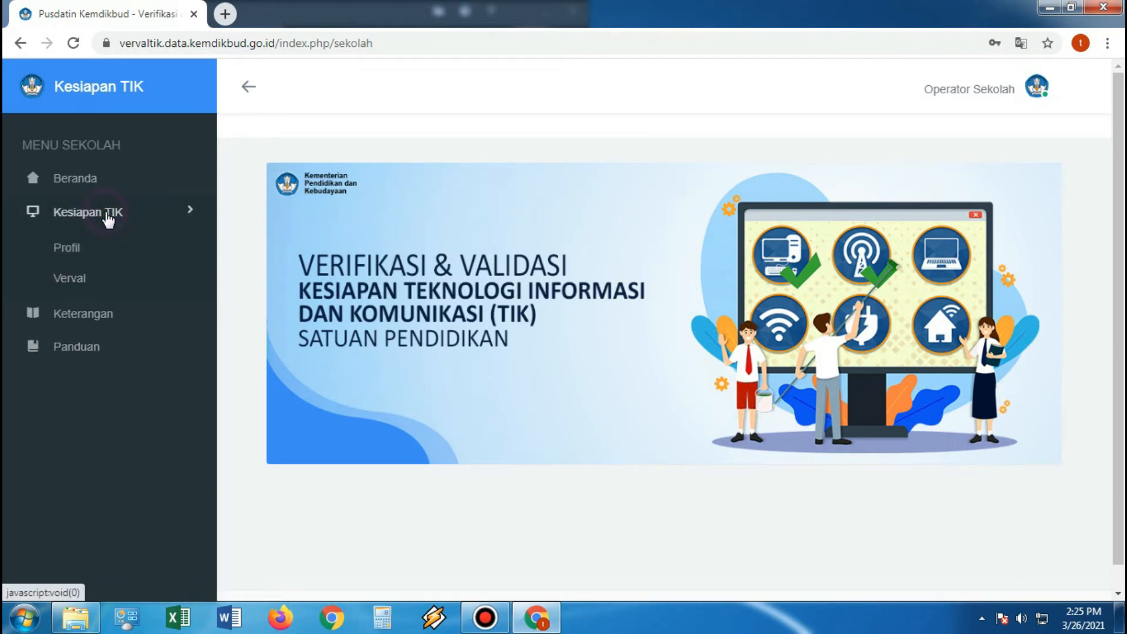
{"action": "left_click", "coordinate": [81, 282]}
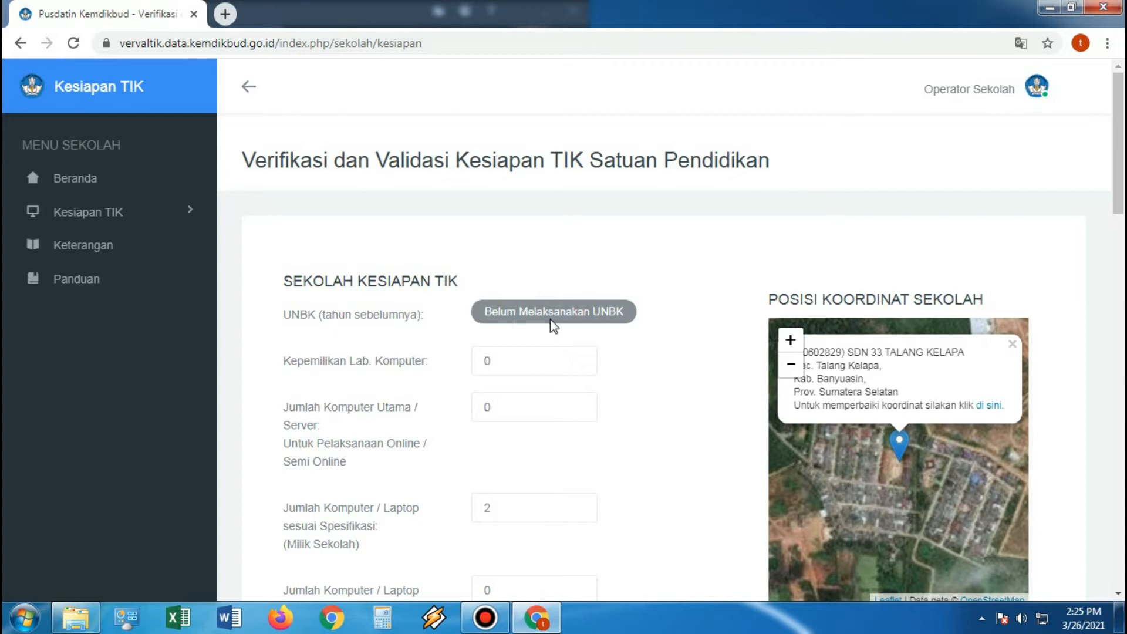
{"action": "scroll", "coordinate": [552, 326], "scroll_direction": "down", "scroll_amount": 1}
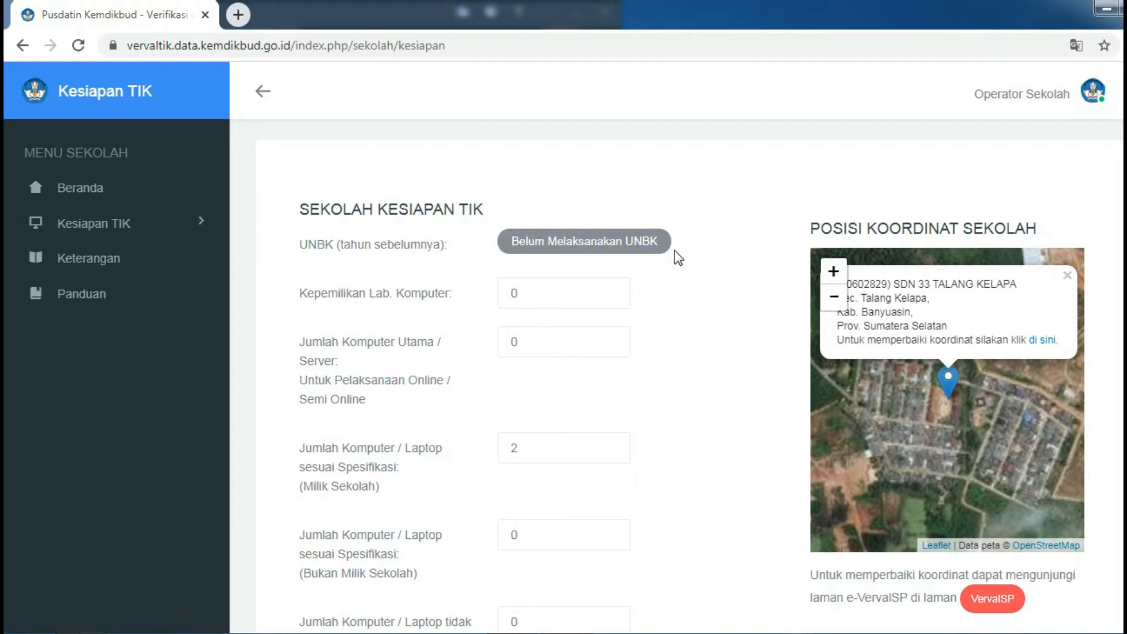
{"action": "left_click", "coordinate": [537, 293]}
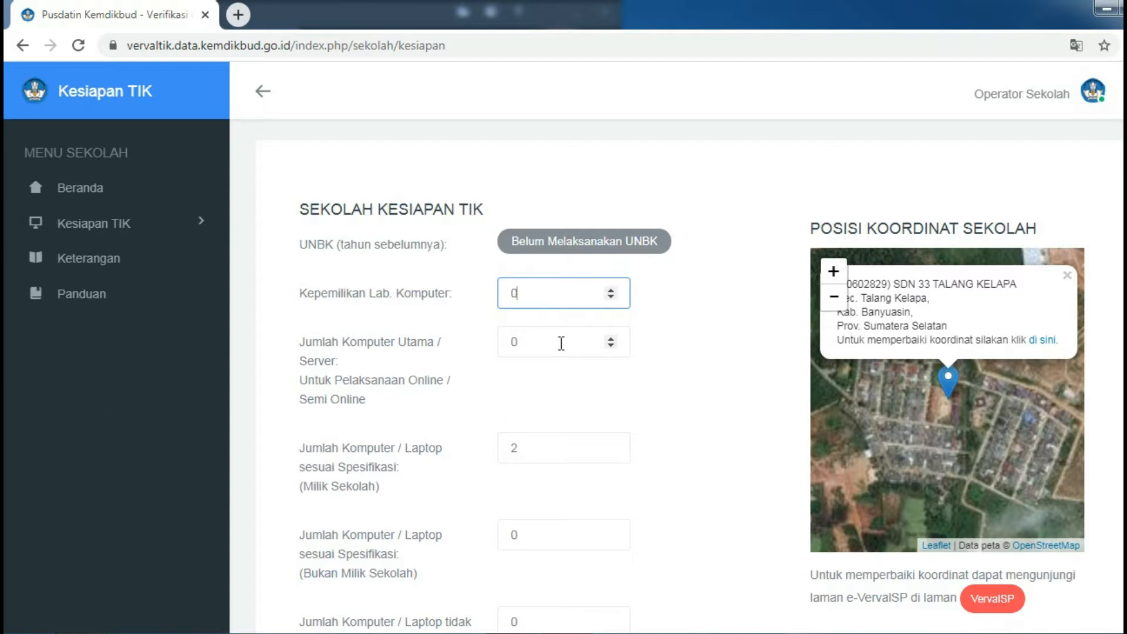
{"action": "scroll", "coordinate": [578, 364], "scroll_direction": "down", "scroll_amount": 3}
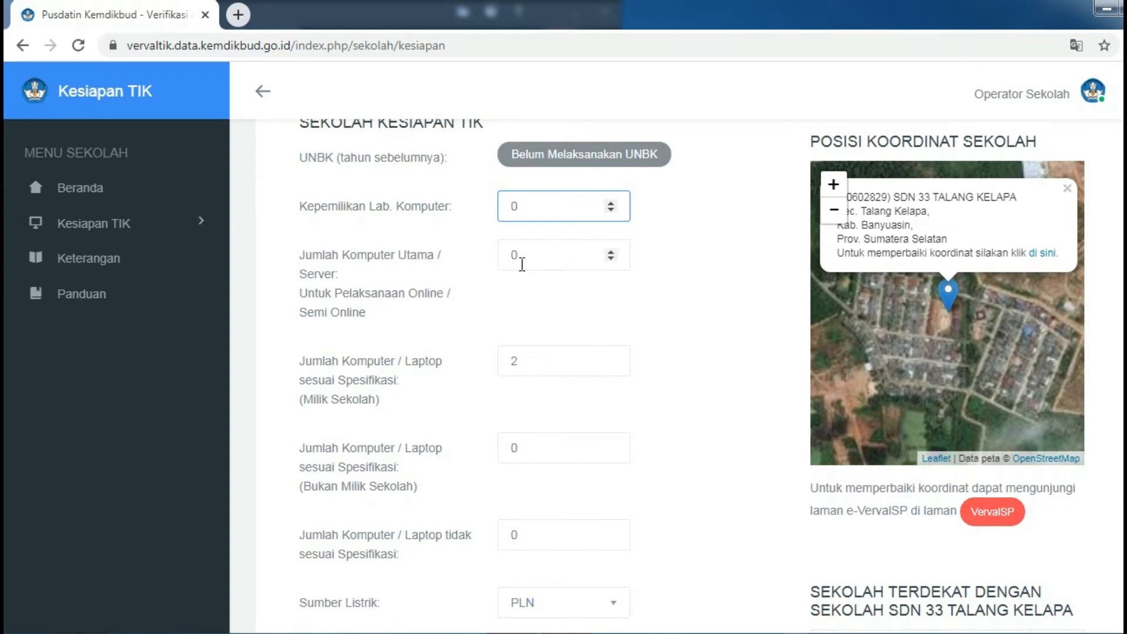
- Open Keterangan in a separate browser tab and read the Keterangan II table of computer specifications
{"action": "right_click", "coordinate": [98, 261]}
{"action": "left_click", "coordinate": [119, 270]}
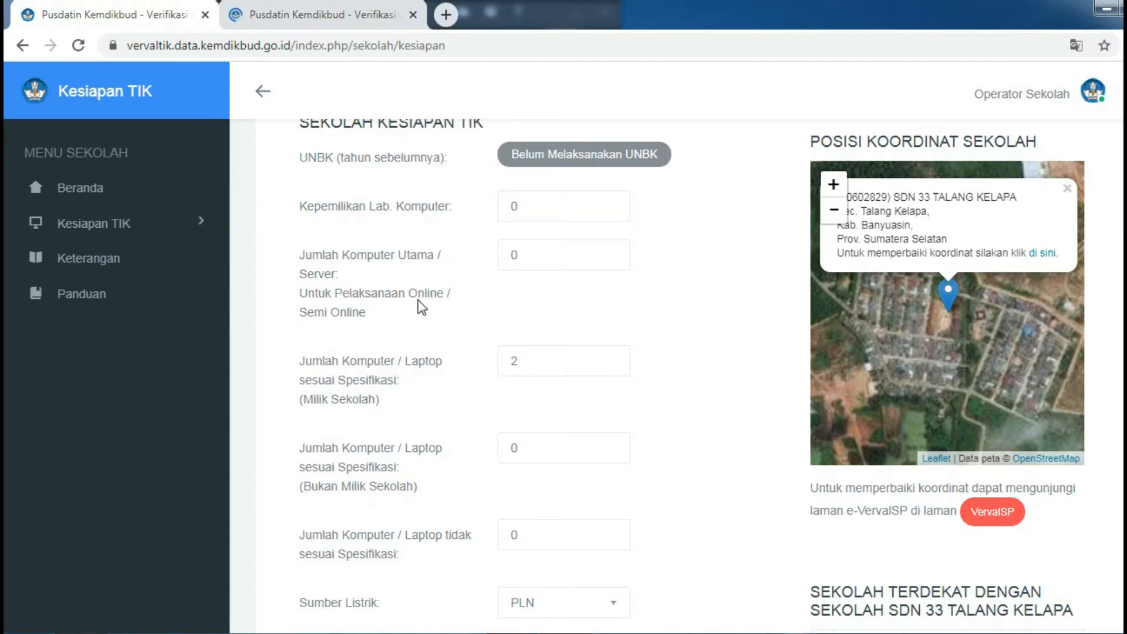
{"action": "left_click", "coordinate": [312, 18]}
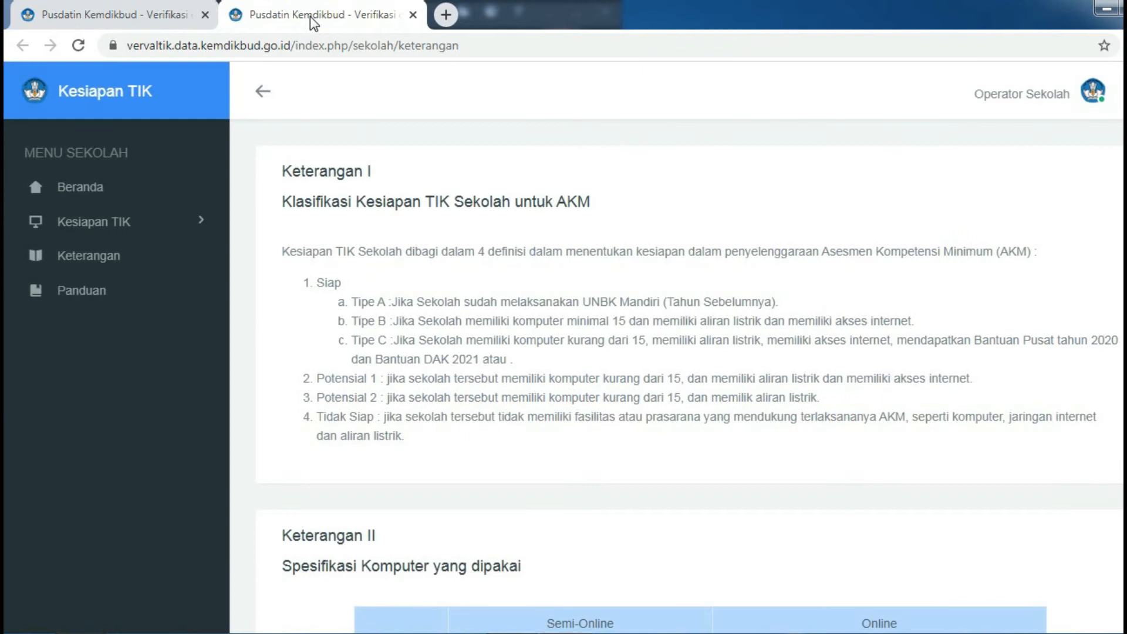
{"action": "scroll", "coordinate": [358, 216], "scroll_direction": "down", "scroll_amount": 6}
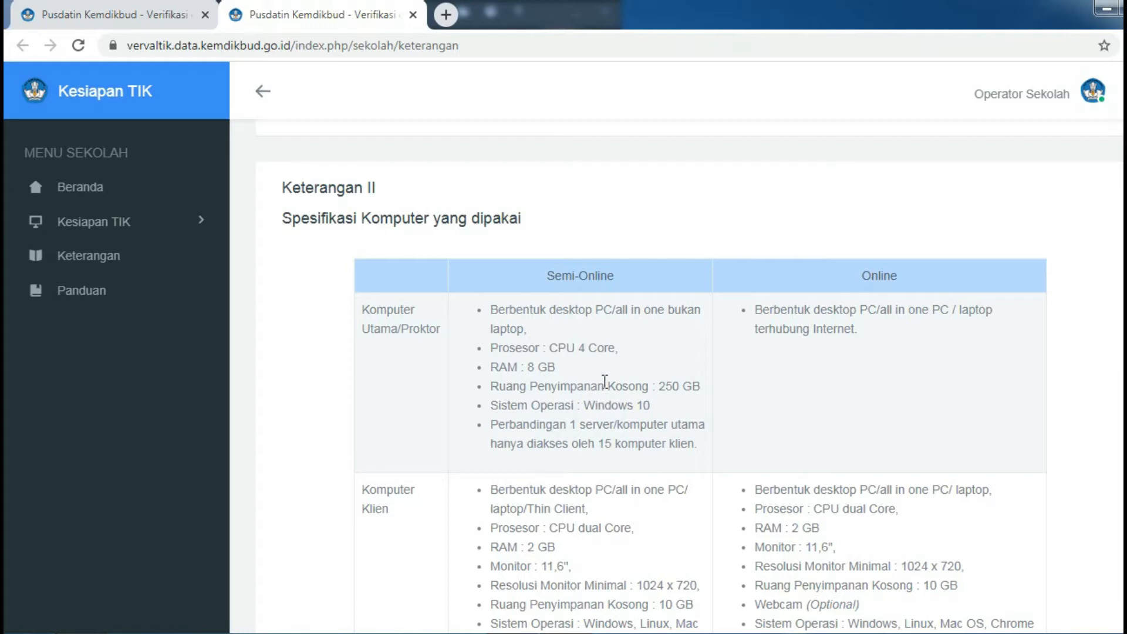
- Set Jumlah Komputer Utama / Server to 1 on the verification form, checking it against the Keterangan specifications
{"action": "left_click", "coordinate": [131, 10]}
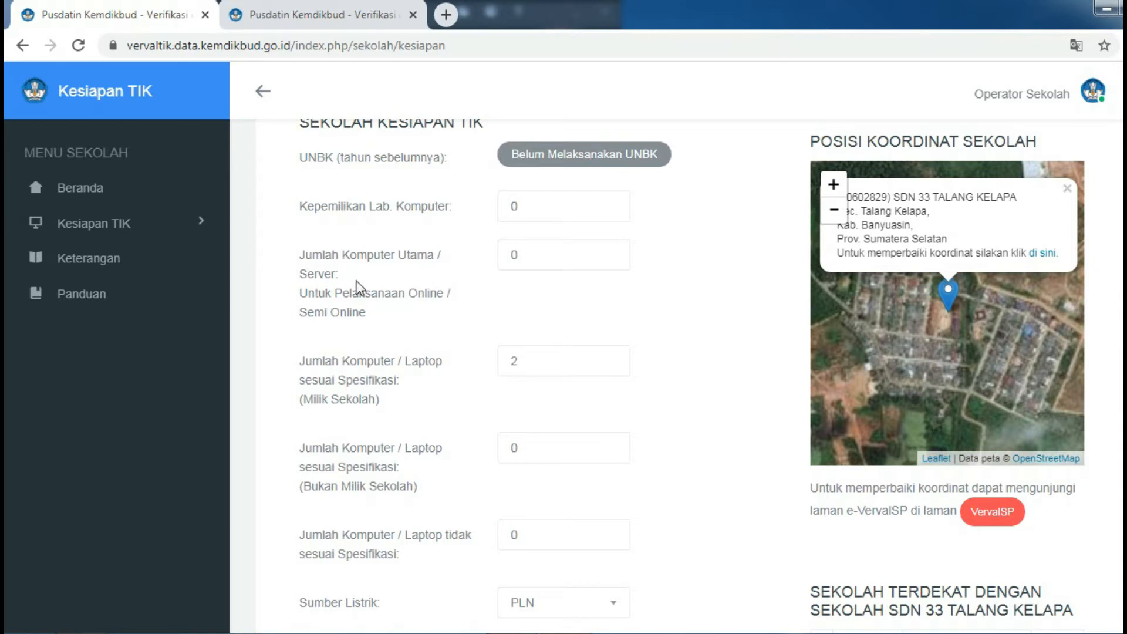
{"action": "left_click", "coordinate": [291, 15]}
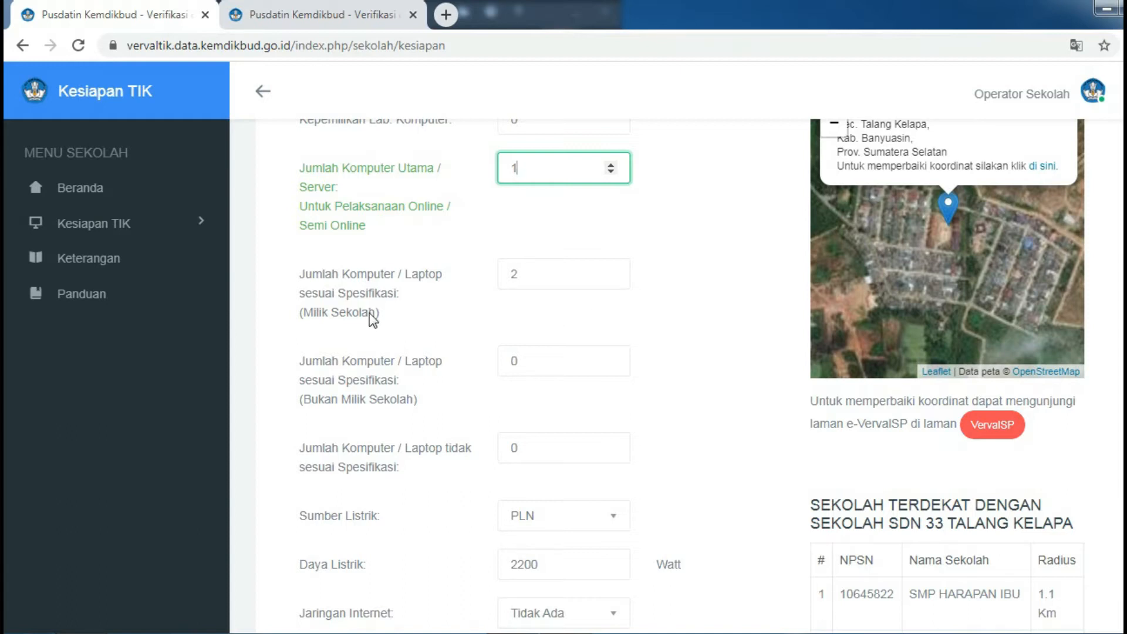
- Compare the Komputer Utama/Proktor and Komputer Klien specifications in Keterangan II with the computer count fields on the form
{"action": "left_click", "coordinate": [359, 17]}
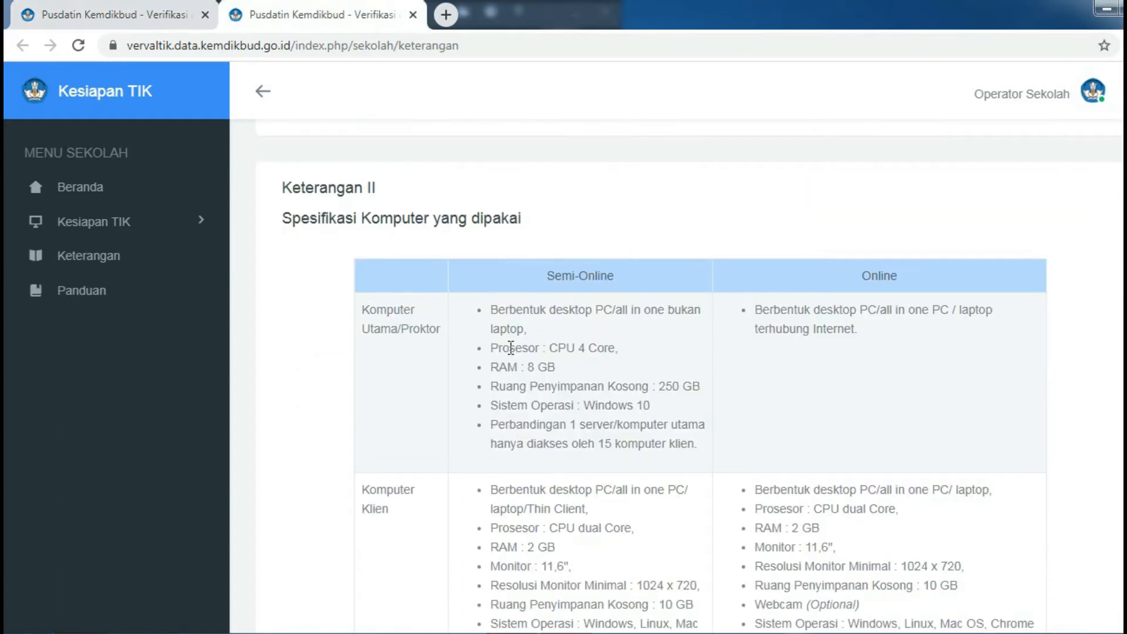
{"action": "scroll", "coordinate": [529, 368], "scroll_direction": "down", "scroll_amount": 1}
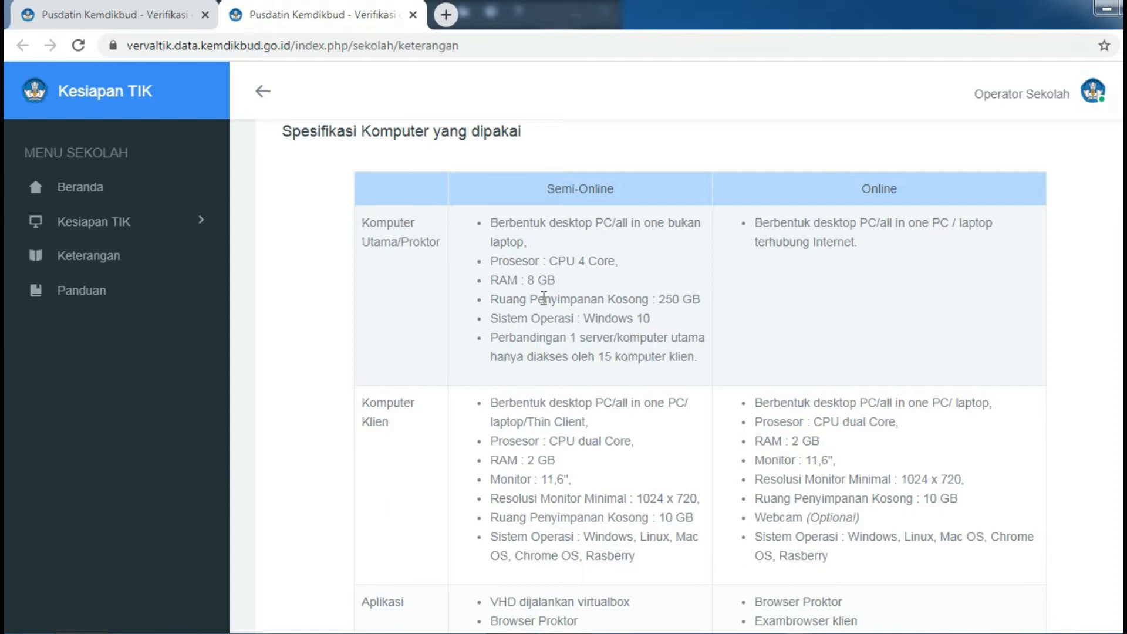
{"action": "left_click", "coordinate": [117, 3]}
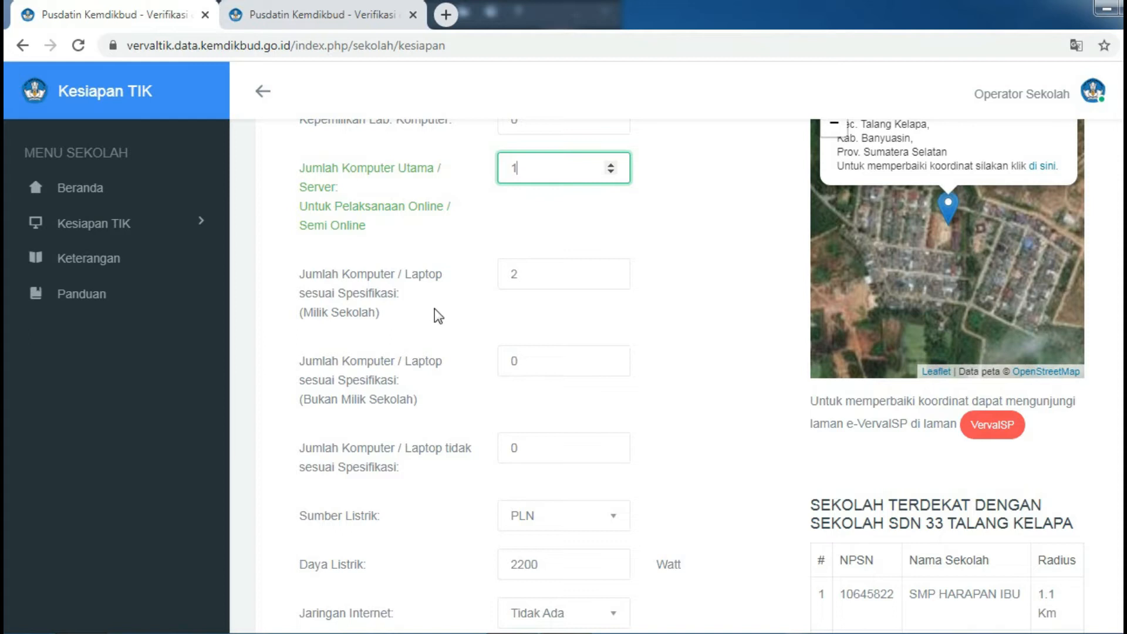
{"action": "left_click", "coordinate": [306, 14]}
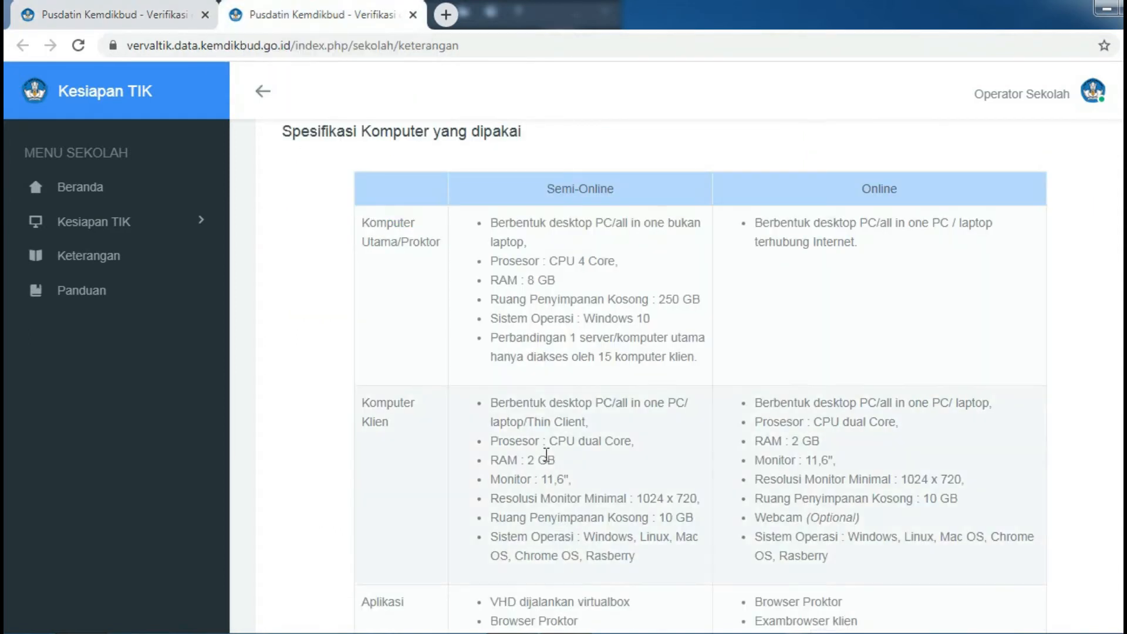
{"action": "scroll", "coordinate": [547, 443], "scroll_direction": "down", "scroll_amount": 1}
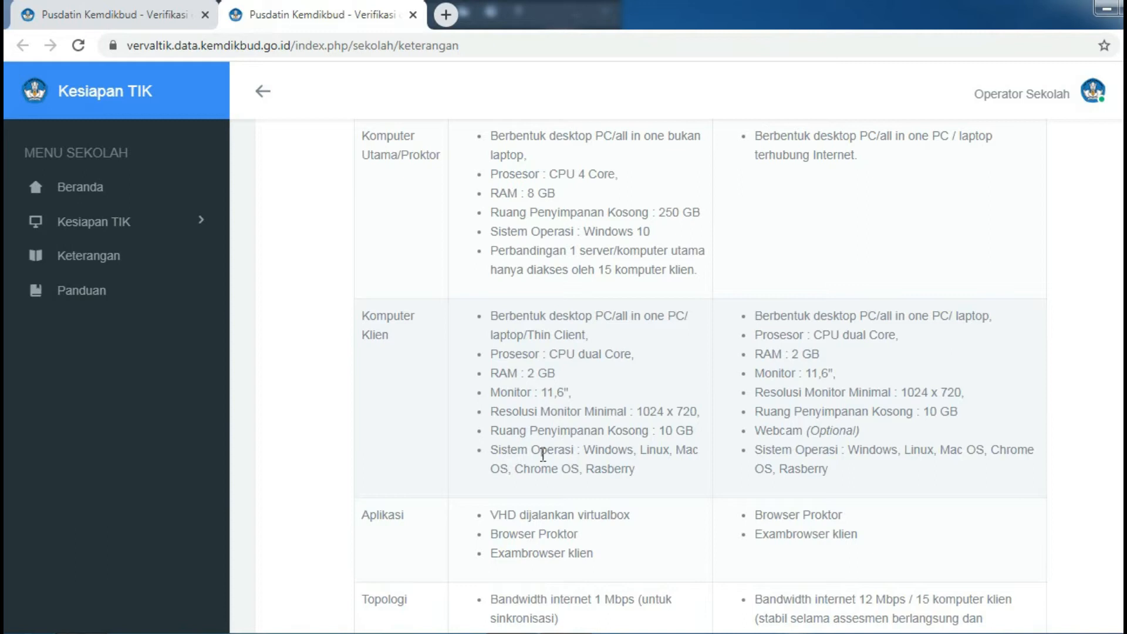
{"action": "left_click", "coordinate": [262, 91]}
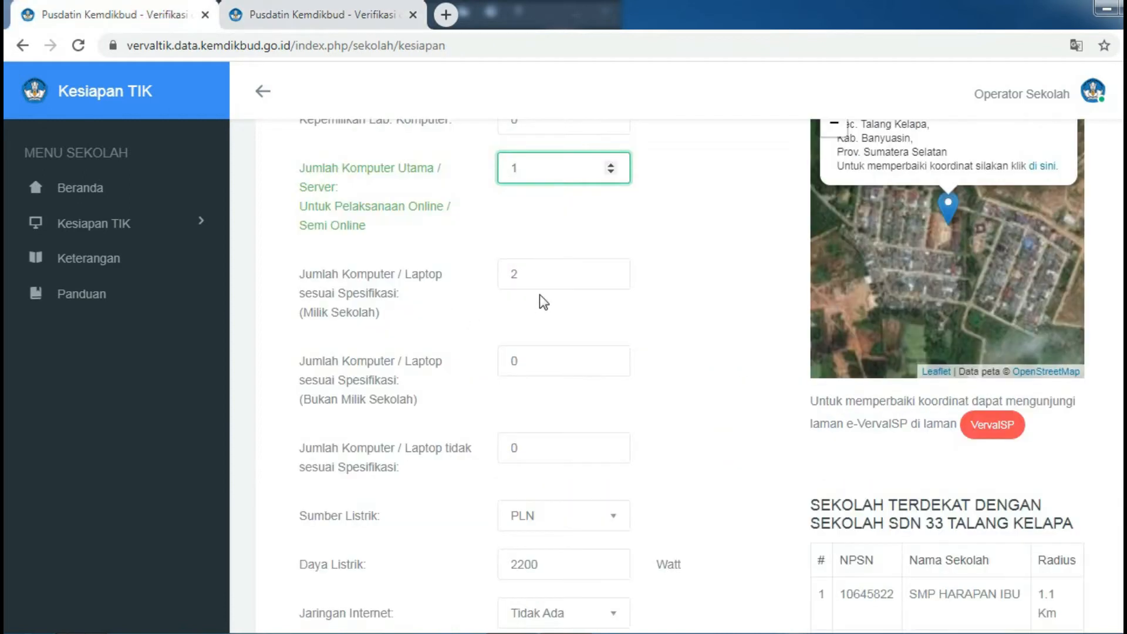
{"action": "left_click", "coordinate": [269, 17]}
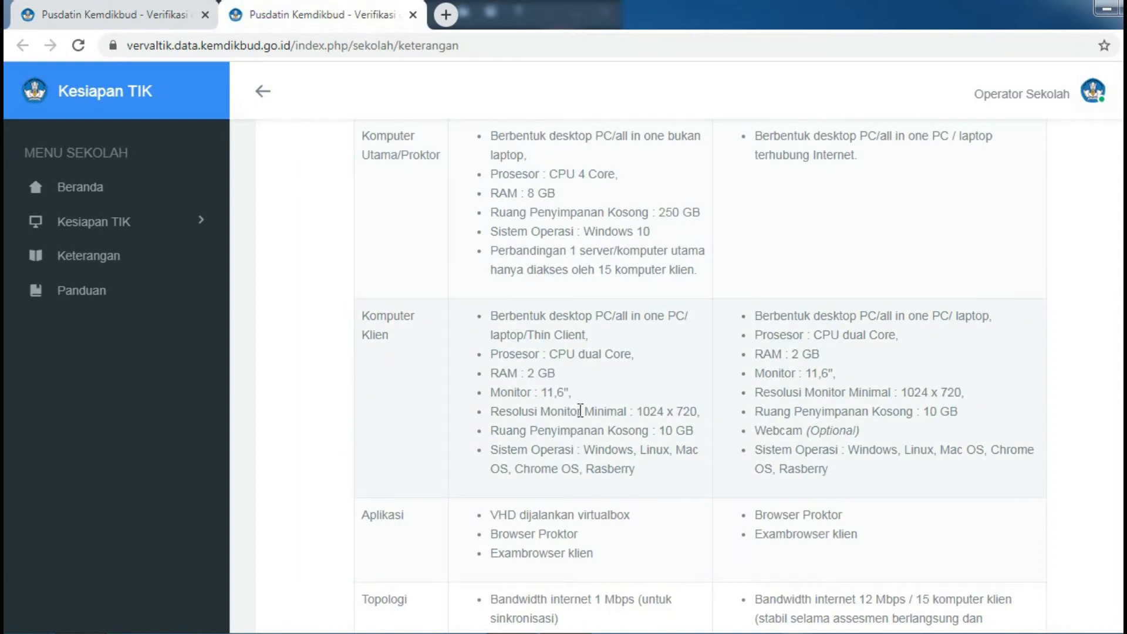
{"action": "left_click", "coordinate": [103, 13]}
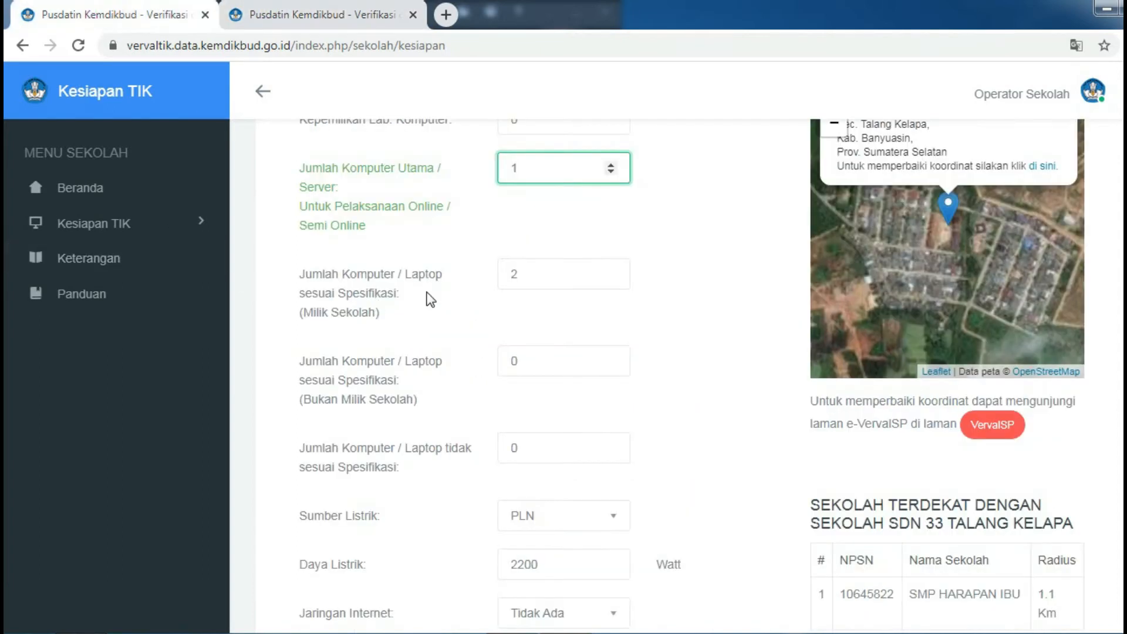
- Set the number of school-owned computers/laptops meeting the specification (Milik Sekolah) to 4
{"action": "left_click", "coordinate": [589, 279]}
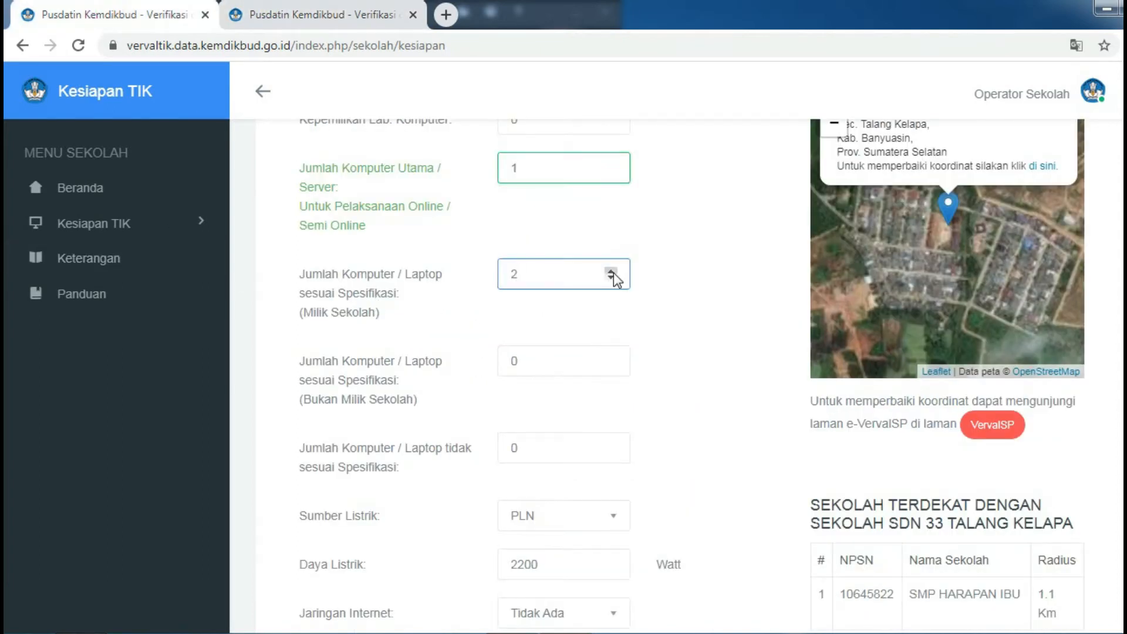
{"action": "left_click", "coordinate": [612, 273]}
{"action": "left_click", "coordinate": [612, 272]}
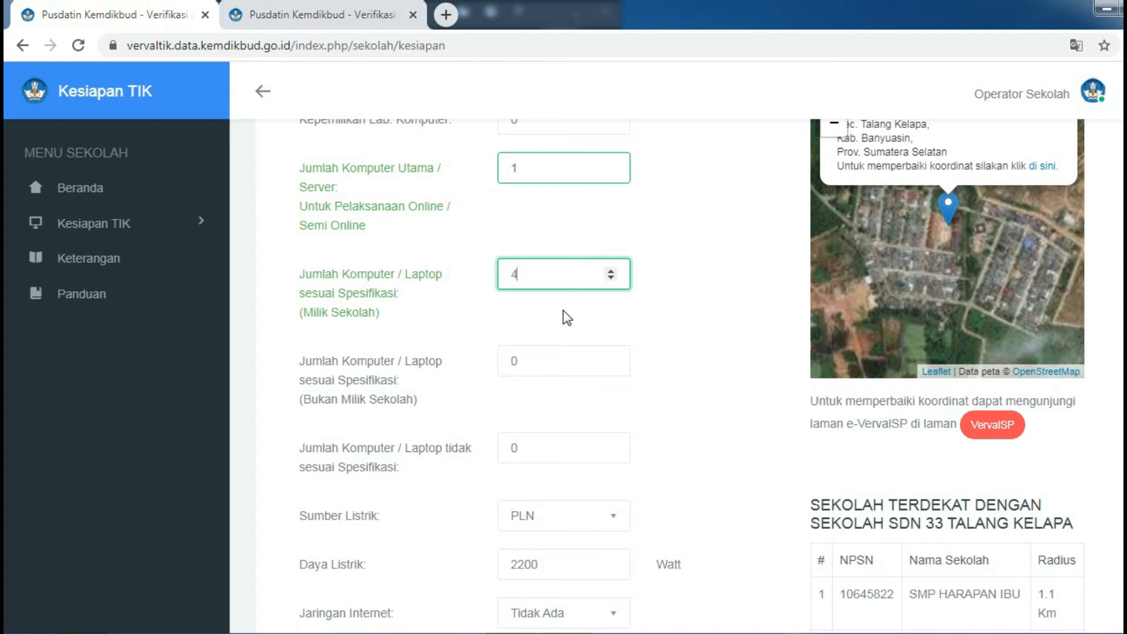
{"action": "scroll", "coordinate": [565, 361], "scroll_direction": "down", "scroll_amount": 1}
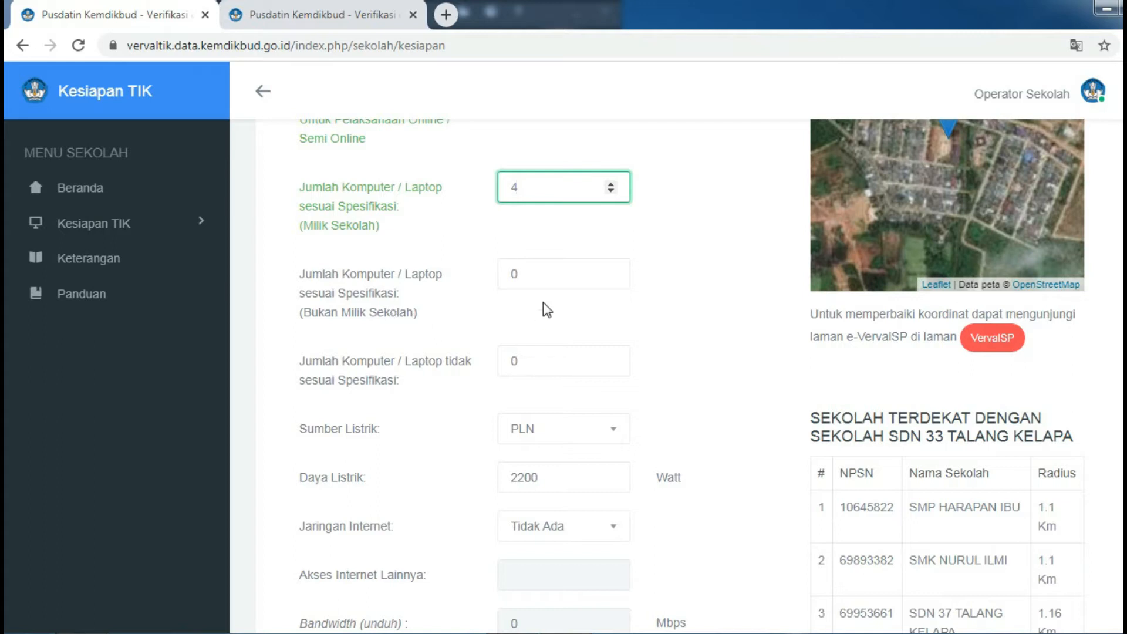
- Keep the computers/laptops not owned by the school (Bukan Milik Sekolah) at 0 and select PLN as Sumber Listrik
{"action": "left_click", "coordinate": [554, 280]}
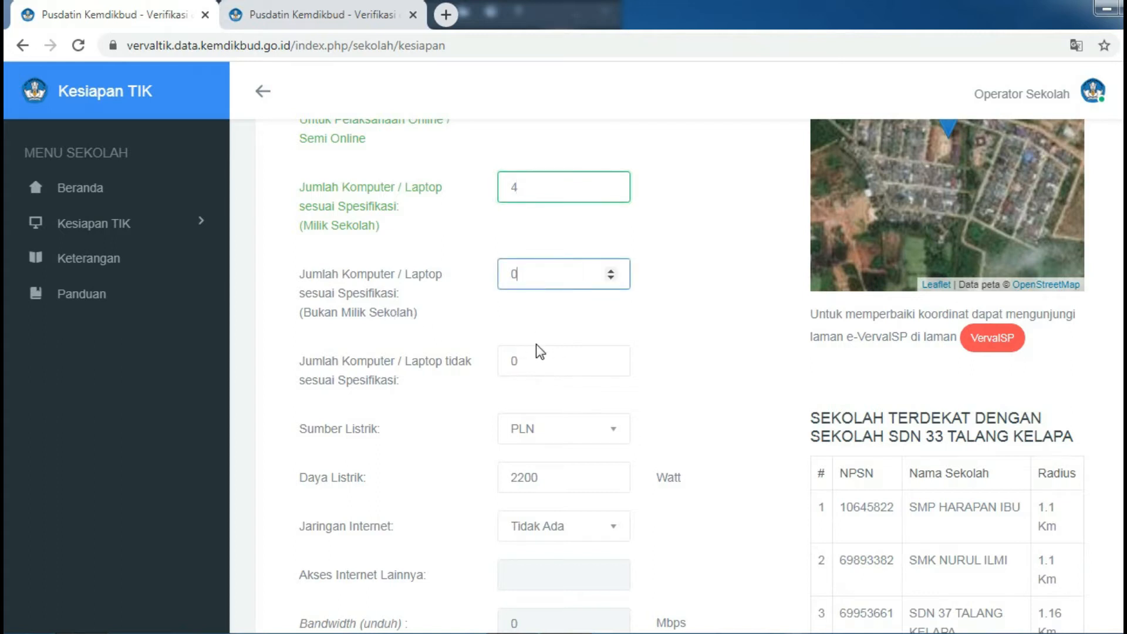
{"action": "scroll", "coordinate": [470, 349], "scroll_direction": "down", "scroll_amount": 2}
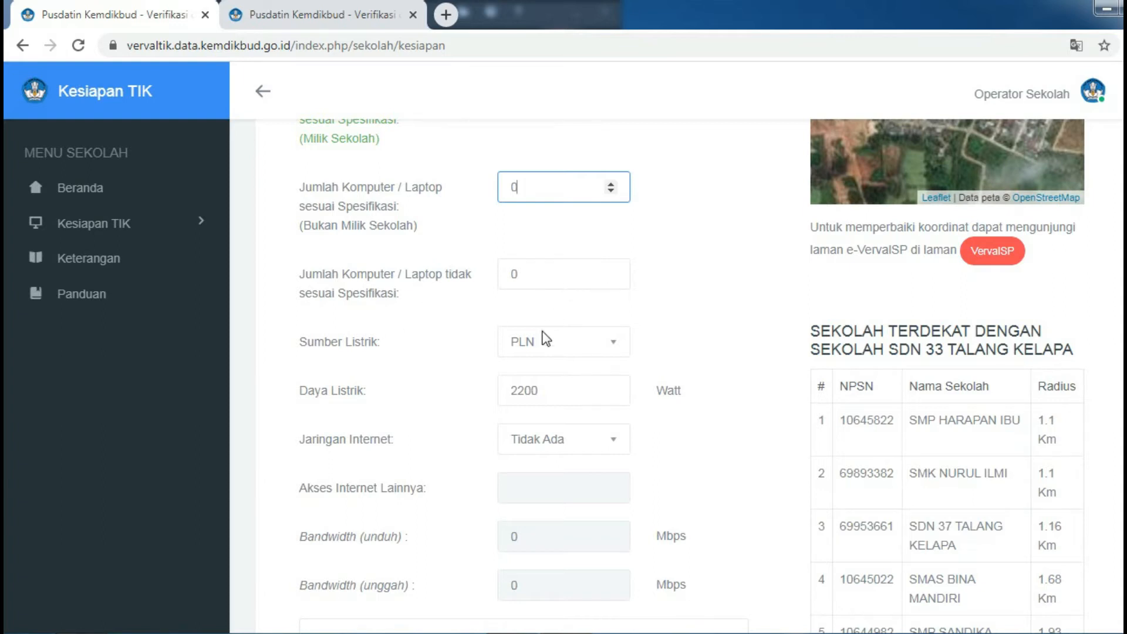
{"action": "scroll", "coordinate": [566, 311], "scroll_direction": "down", "scroll_amount": 2}
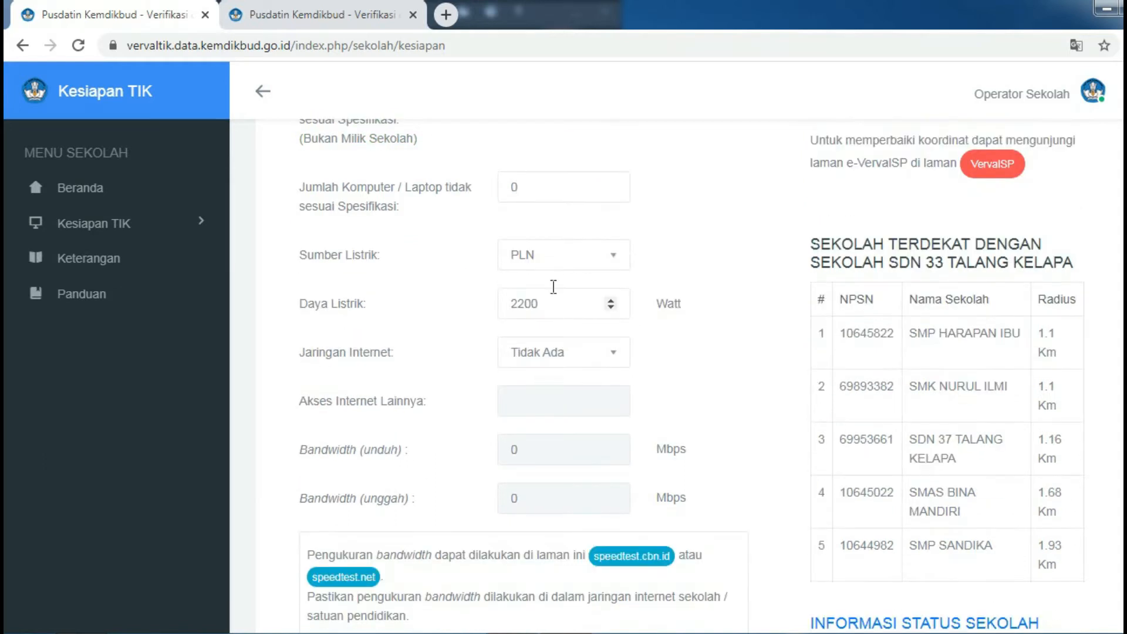
{"action": "left_click", "coordinate": [570, 263]}
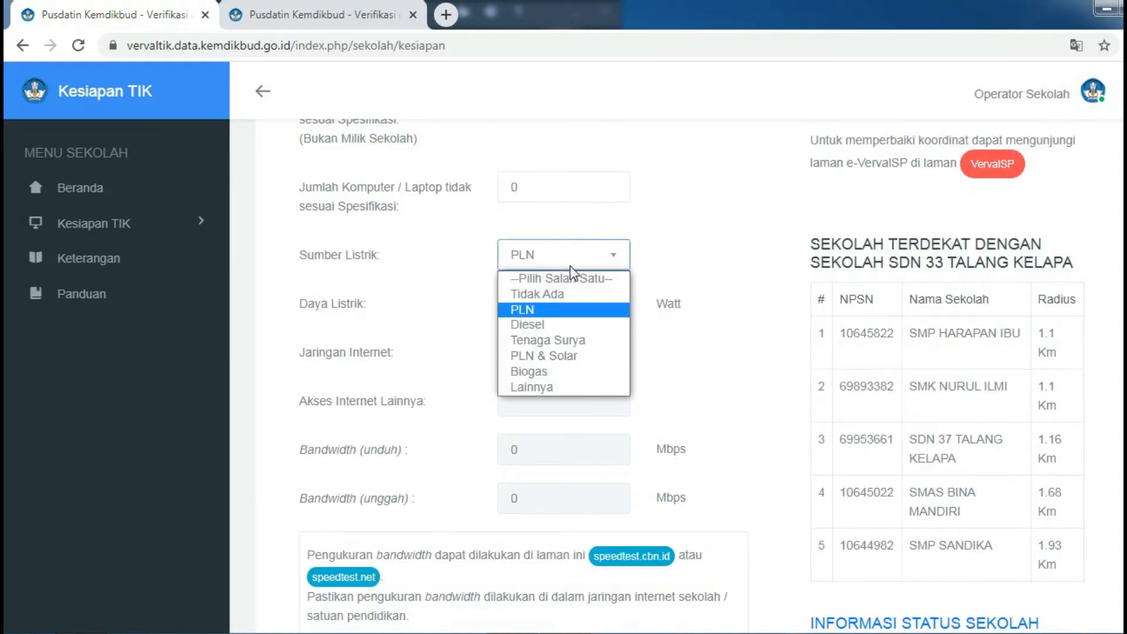
{"action": "left_click", "coordinate": [561, 309]}
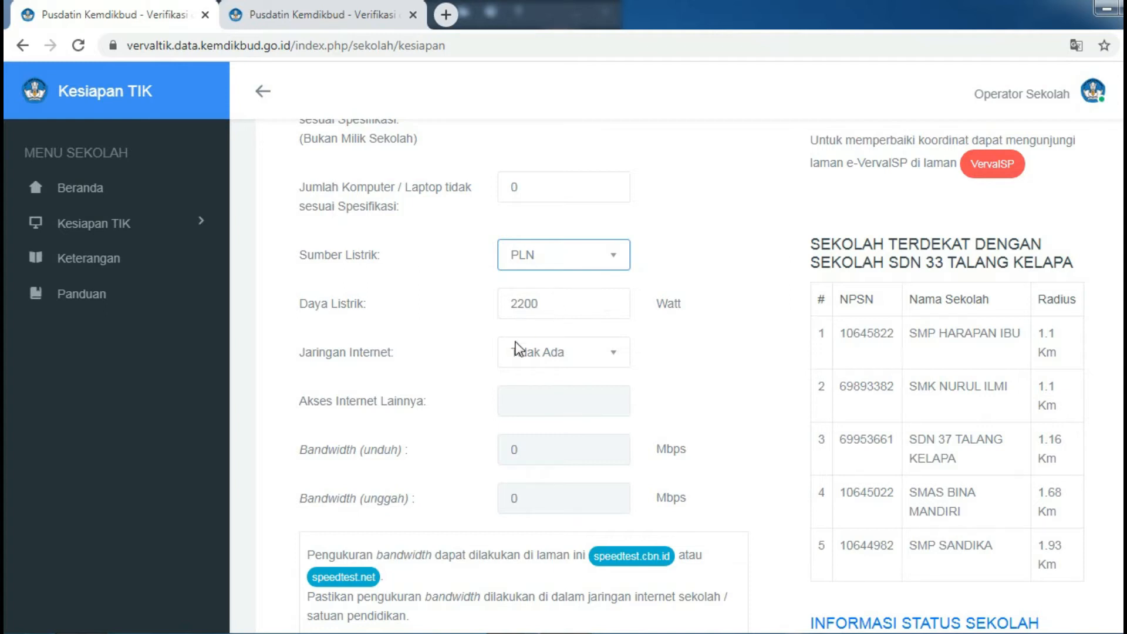
- Set Jaringan Internet to Telkomsel Flash on the verification form
{"action": "scroll", "coordinate": [444, 353], "scroll_direction": "down", "scroll_amount": 2}
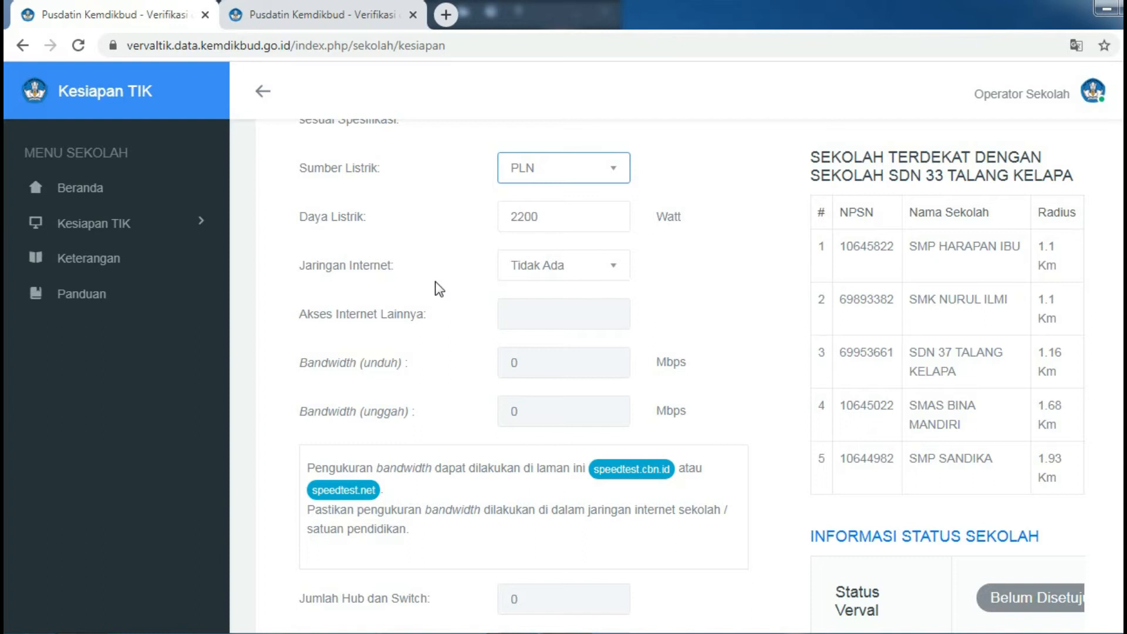
{"action": "left_click", "coordinate": [536, 266]}
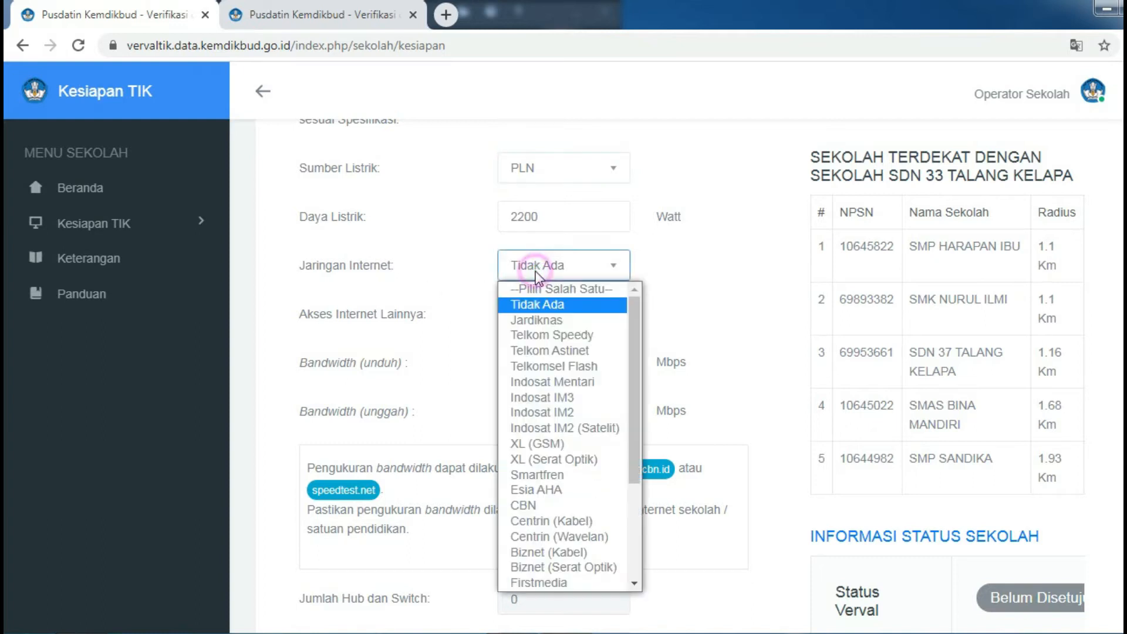
{"action": "left_click", "coordinate": [557, 365]}
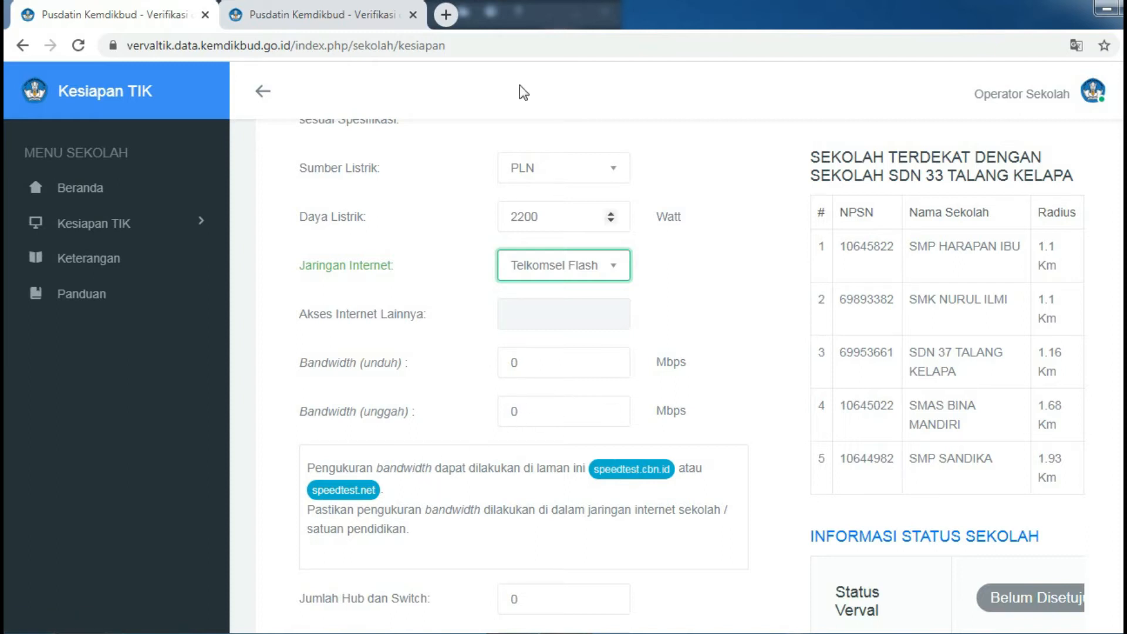
- Open speedtest.net from the form's bandwidth note and run a speed test to measure the download and upload speeds
{"action": "left_click", "coordinate": [357, 493]}
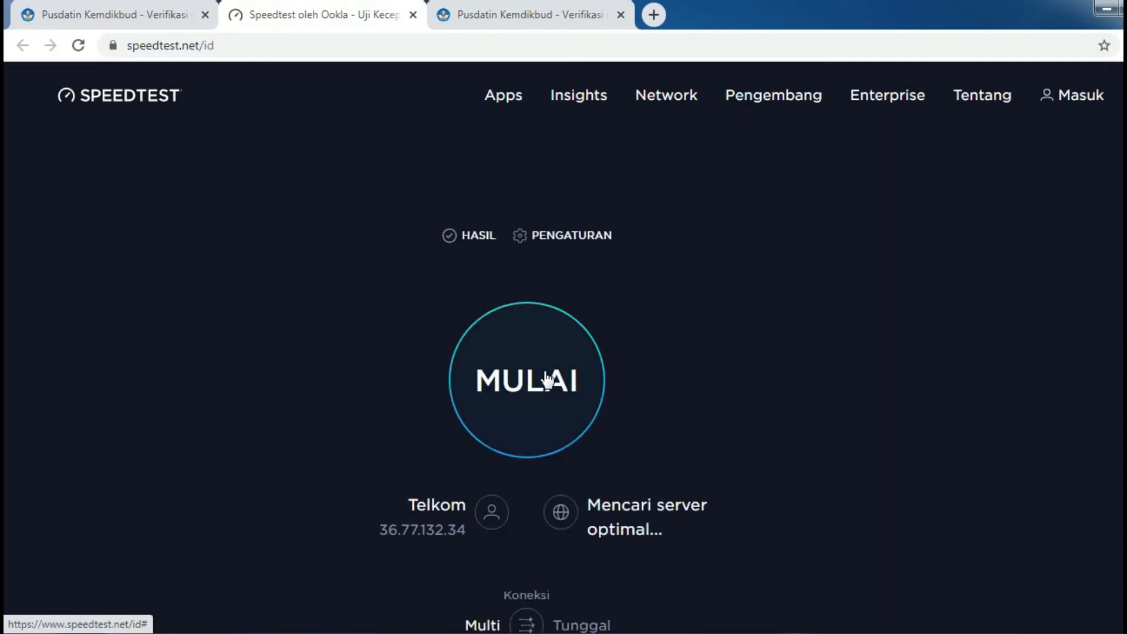
{"action": "left_click", "coordinate": [545, 378]}
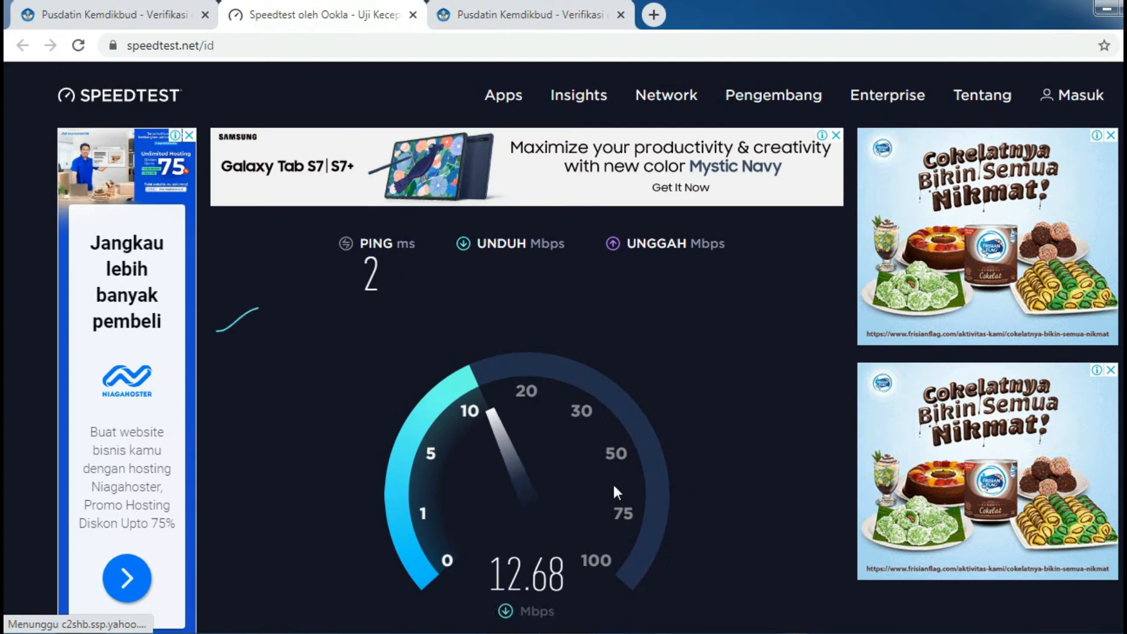
{"action": "scroll", "coordinate": [656, 374], "scroll_direction": "down", "scroll_amount": 3}
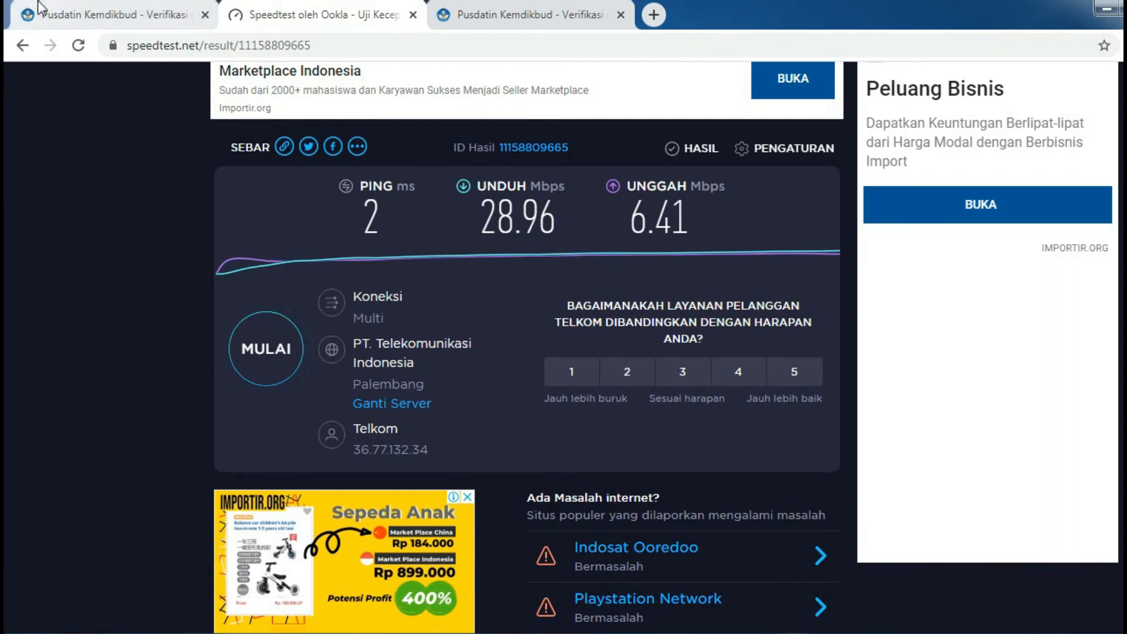
- Return to the verification form and set Bandwidth (unduh) to 29 Mbps, the measured download speed as a whole number
{"action": "left_click", "coordinate": [82, 23]}
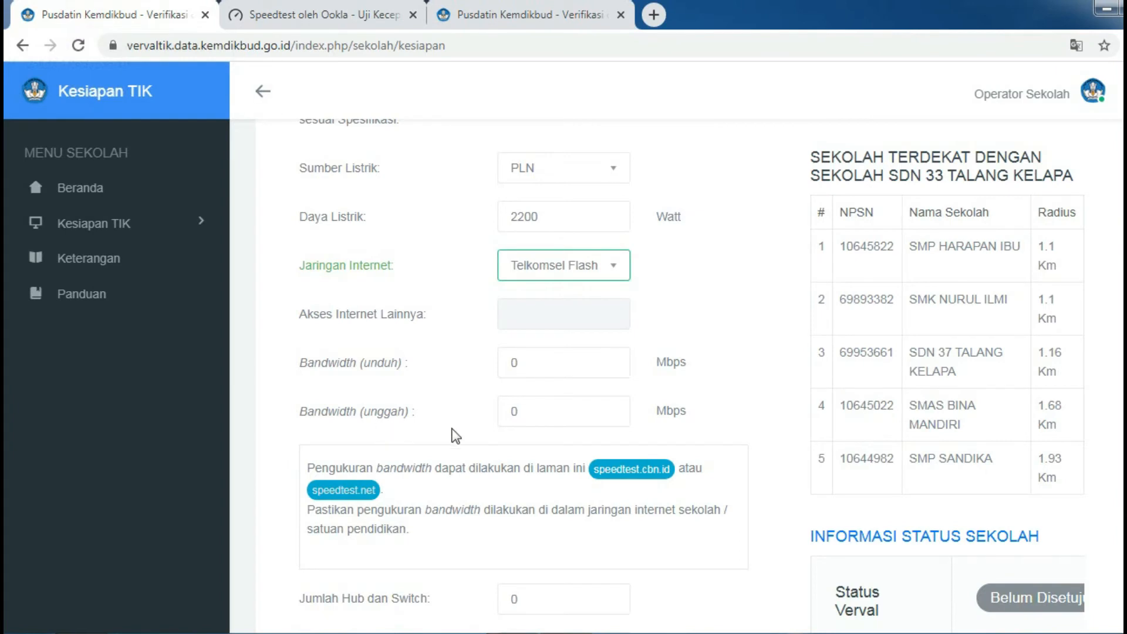
{"action": "left_click", "coordinate": [537, 351]}
{"action": "key", "text": "BackSpace"}
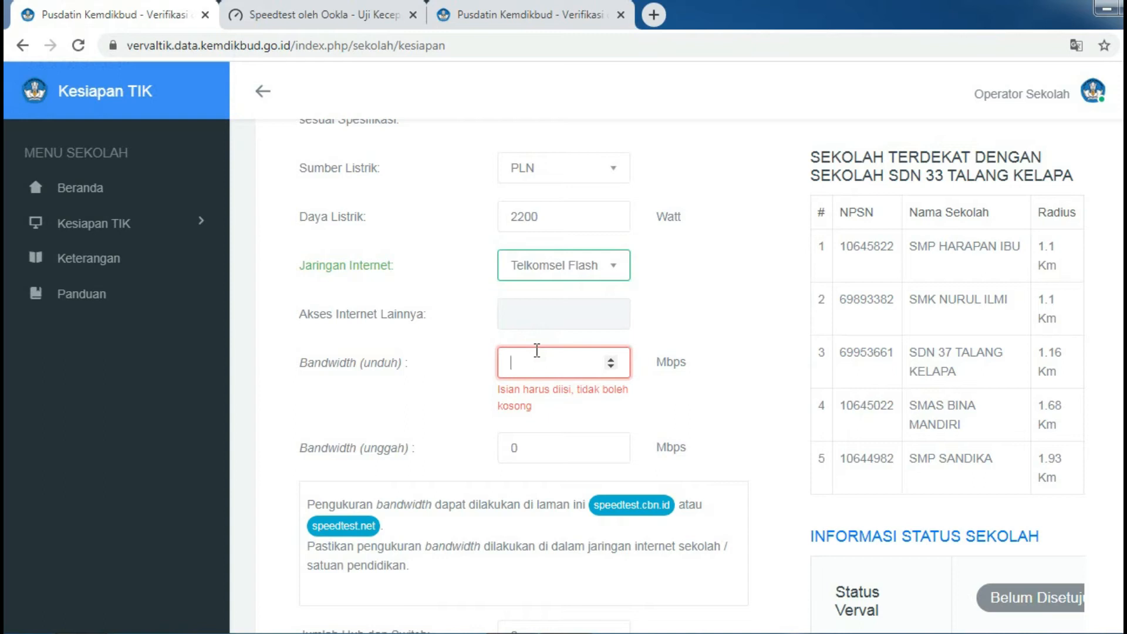
{"action": "type", "text": "29"}
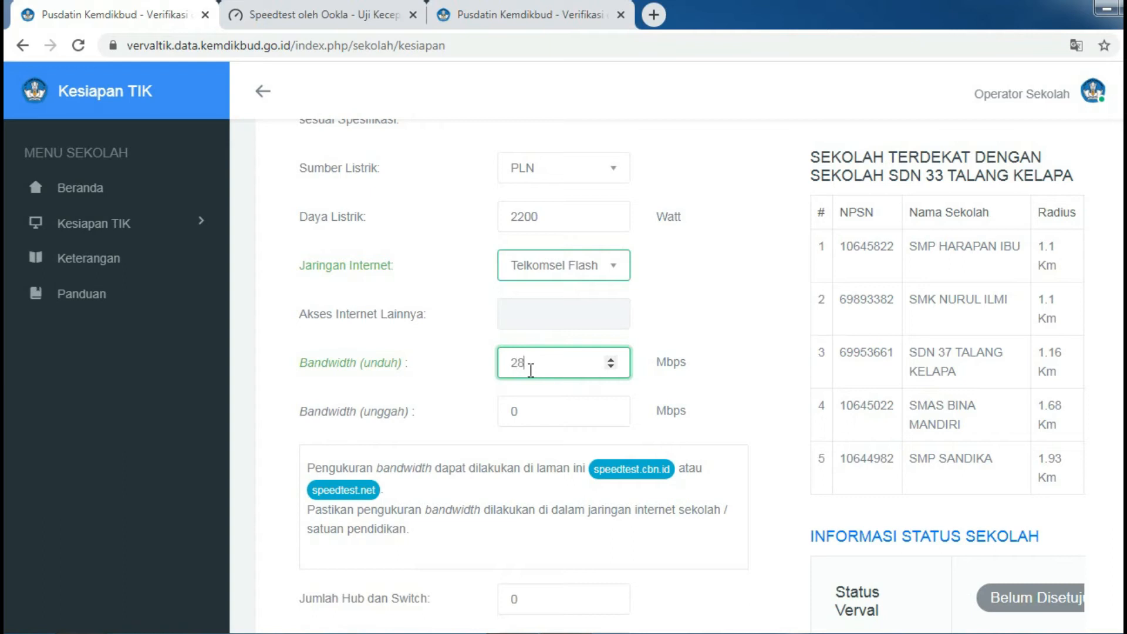
{"action": "type", "text": "."}
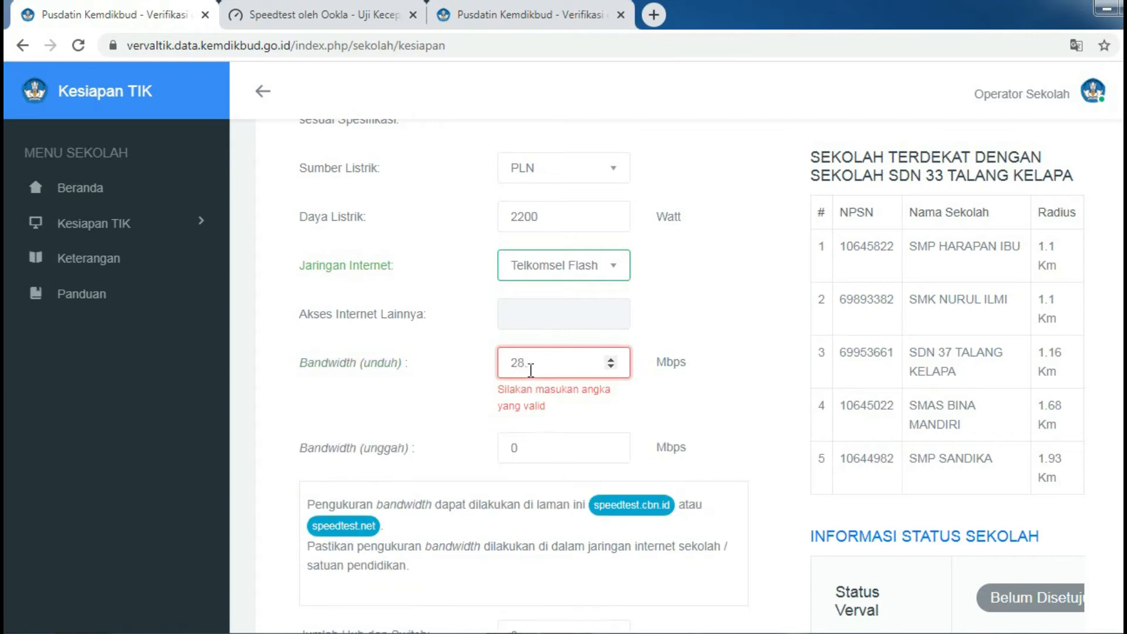
{"action": "key", "text": "BackSpace"}
{"action": "type", "text": ","}
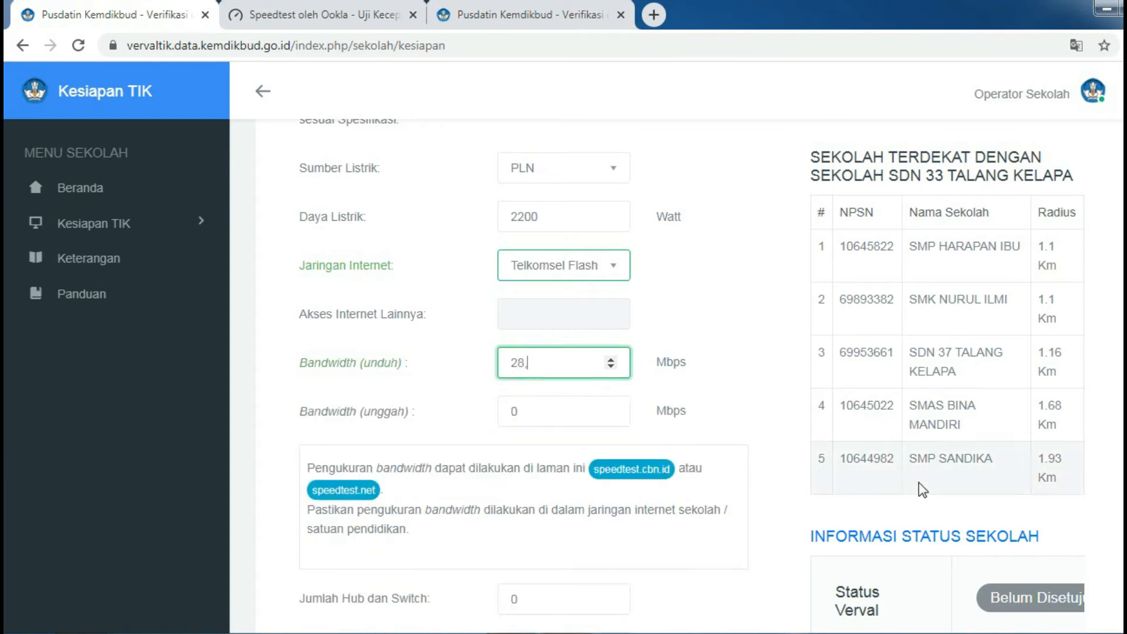
{"action": "type", "text": "96"}
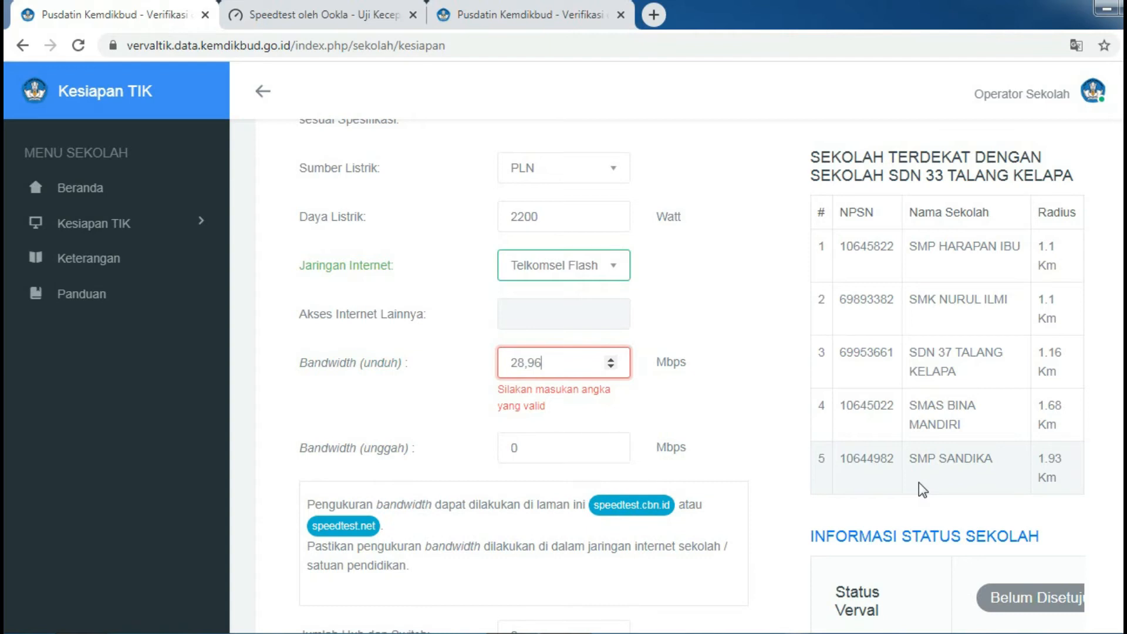
{"action": "key", "text": "BackSpace"}
{"action": "key", "text": "BackSpace"}
{"action": "key", "text": "BackSpace"}
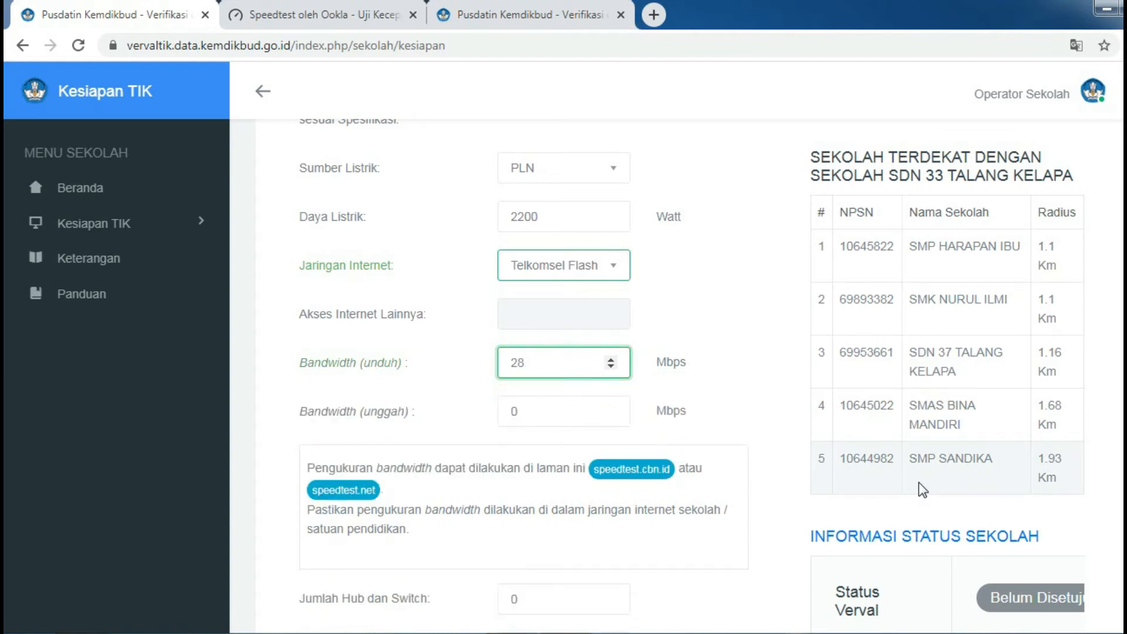
{"action": "key", "text": "BackSpace"}
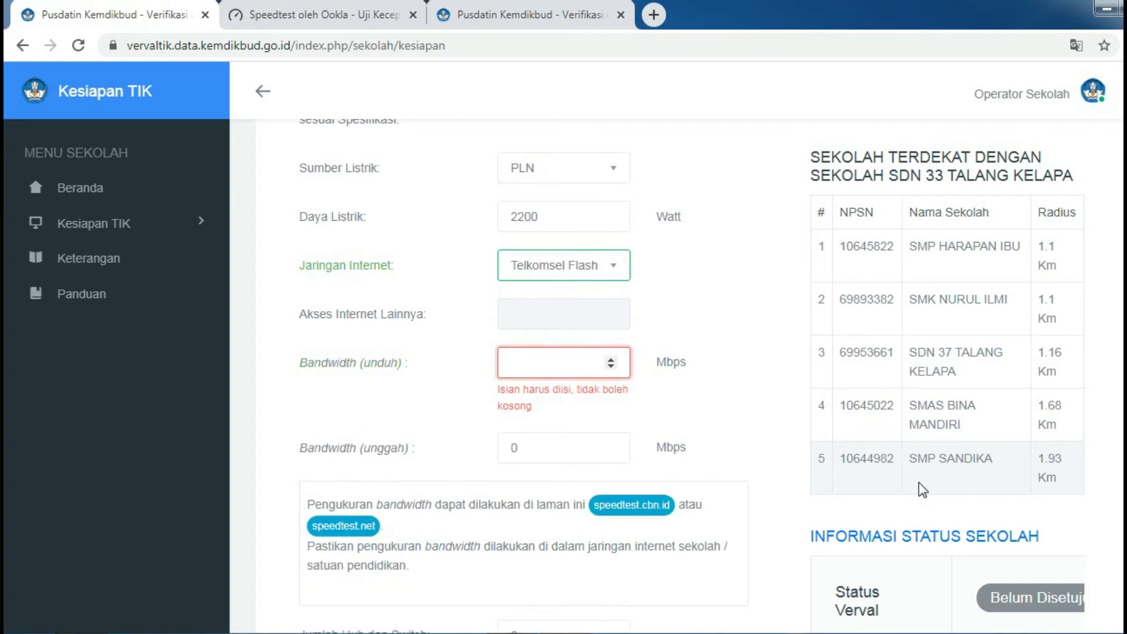
{"action": "type", "text": "29"}
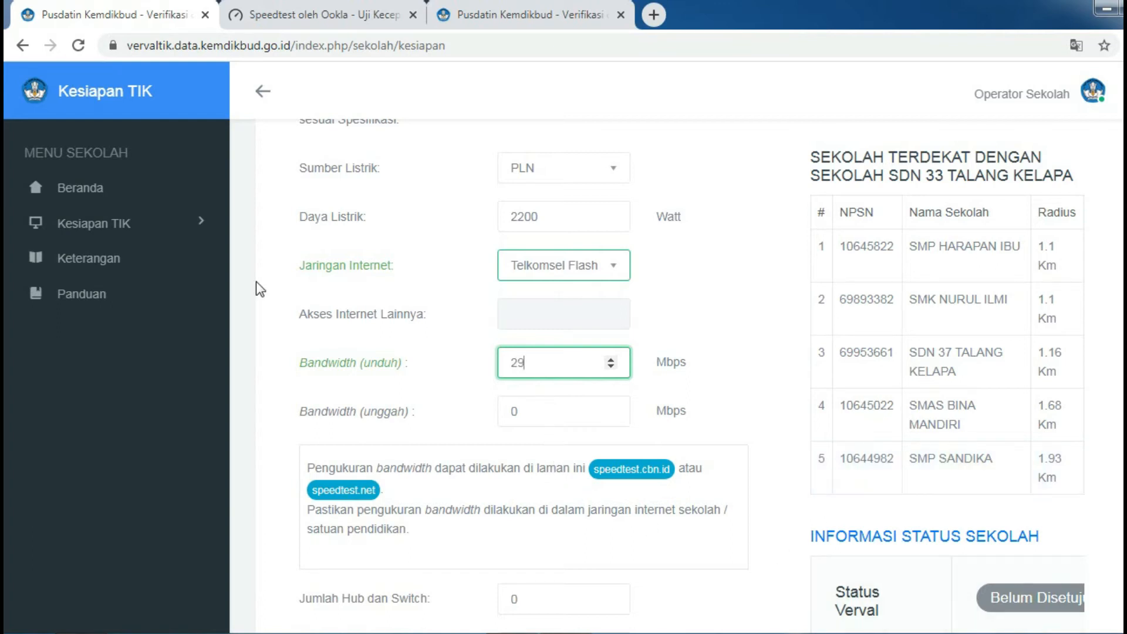
- Check the upload speed in the Speedtest result and set Bandwidth (unggah) to 6 Mbps on the form
{"action": "left_click", "coordinate": [322, 16]}
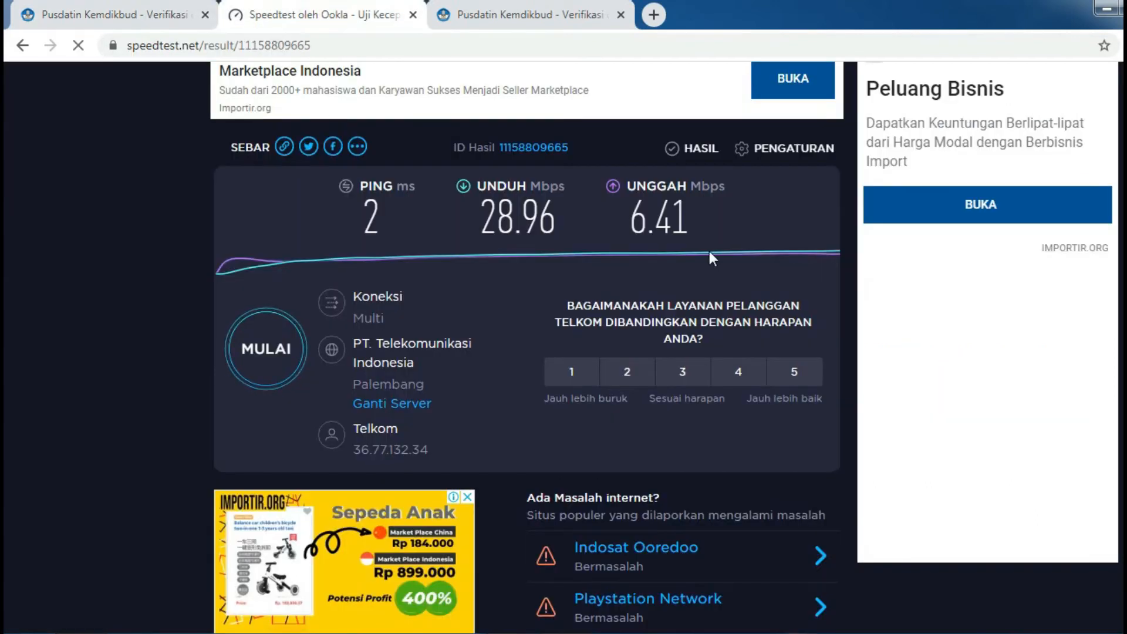
{"action": "left_click", "coordinate": [111, 13]}
{"action": "double_click", "coordinate": [544, 411]}
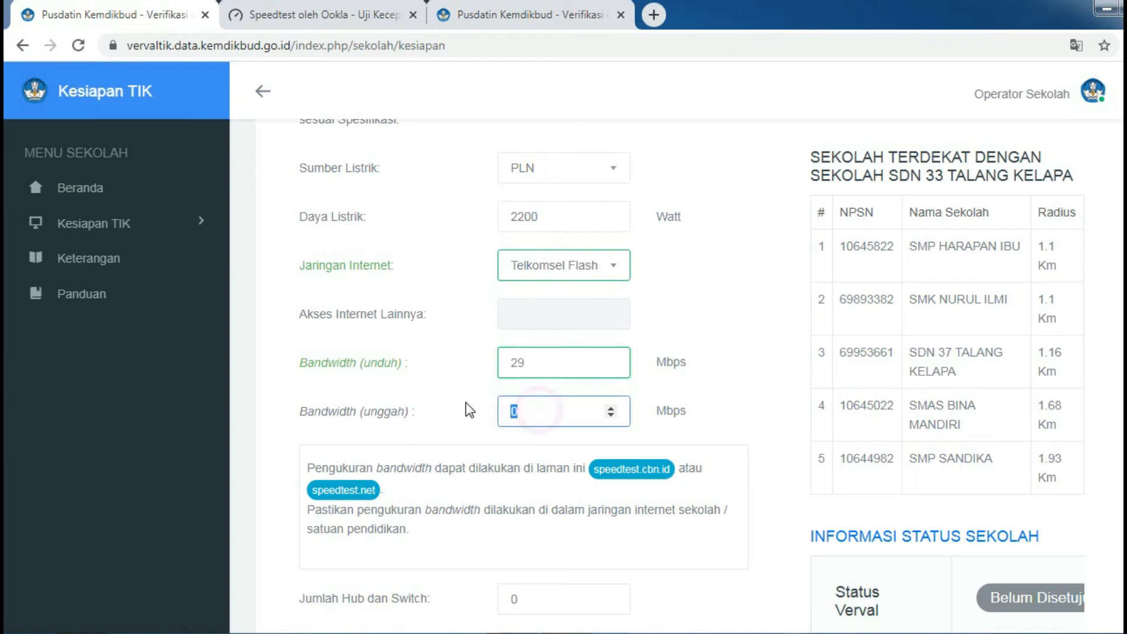
{"action": "type", "text": "6"}
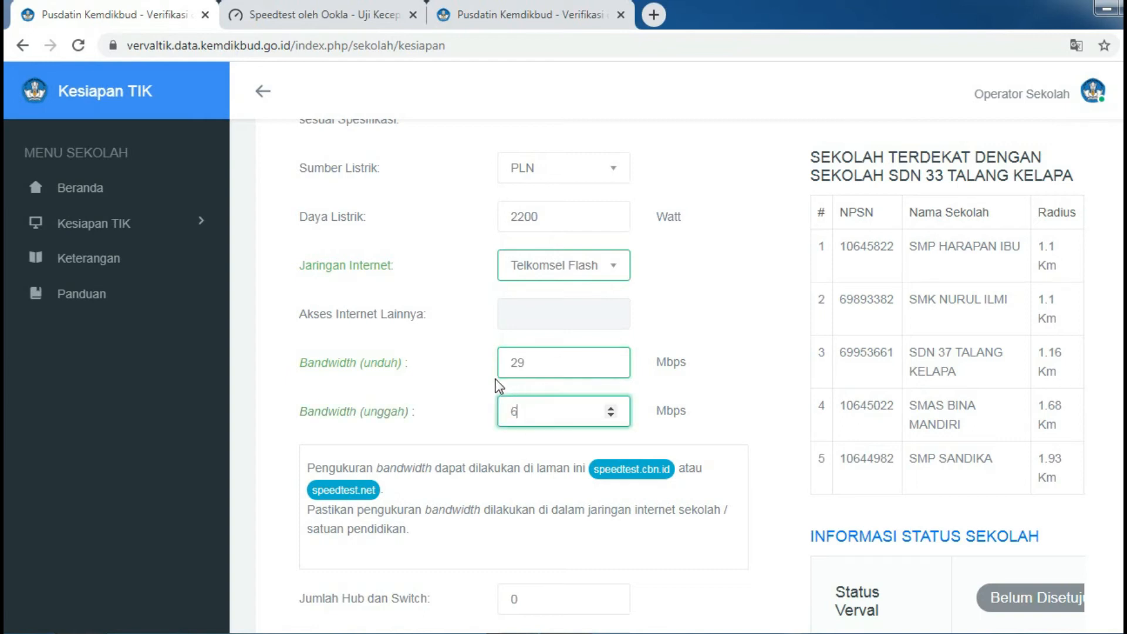
{"action": "scroll", "coordinate": [499, 393], "scroll_direction": "down", "scroll_amount": 3}
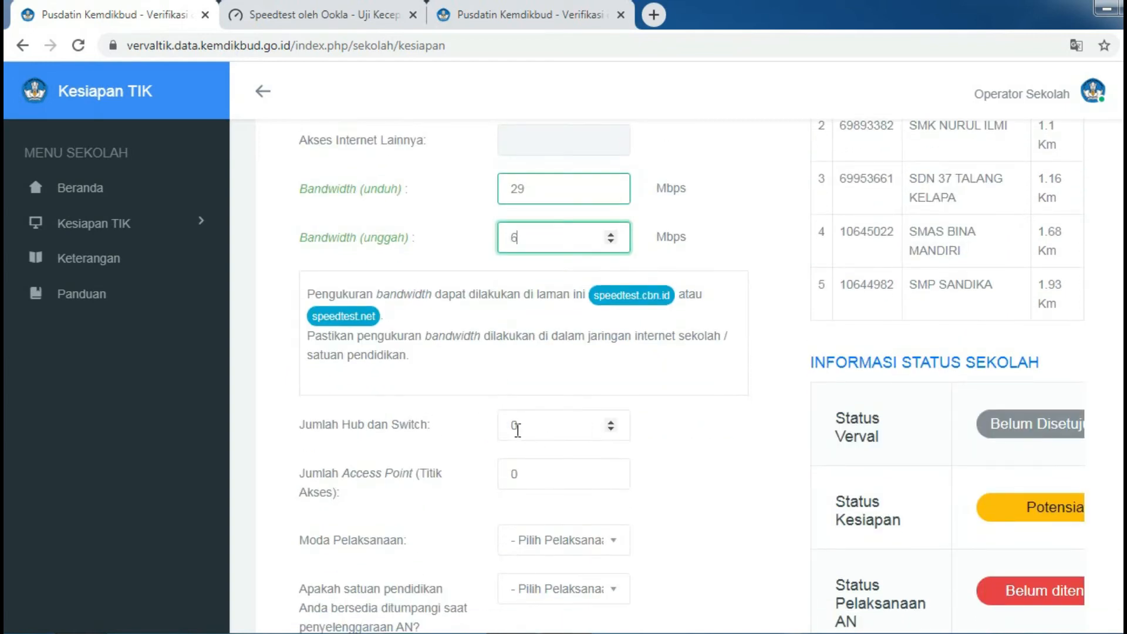
- Run the speed test again and compare its download and upload results with the form's two bandwidth fields
{"action": "scroll", "coordinate": [517, 429], "scroll_direction": "up", "scroll_amount": 3}
{"action": "left_click", "coordinate": [323, 20]}
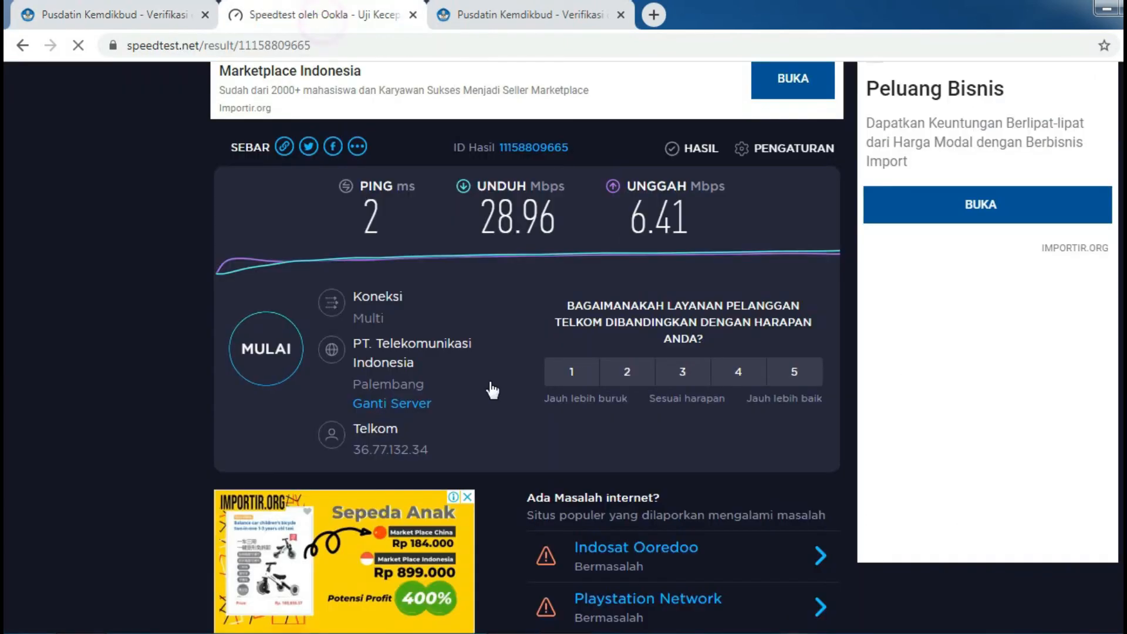
{"action": "left_click", "coordinate": [264, 340]}
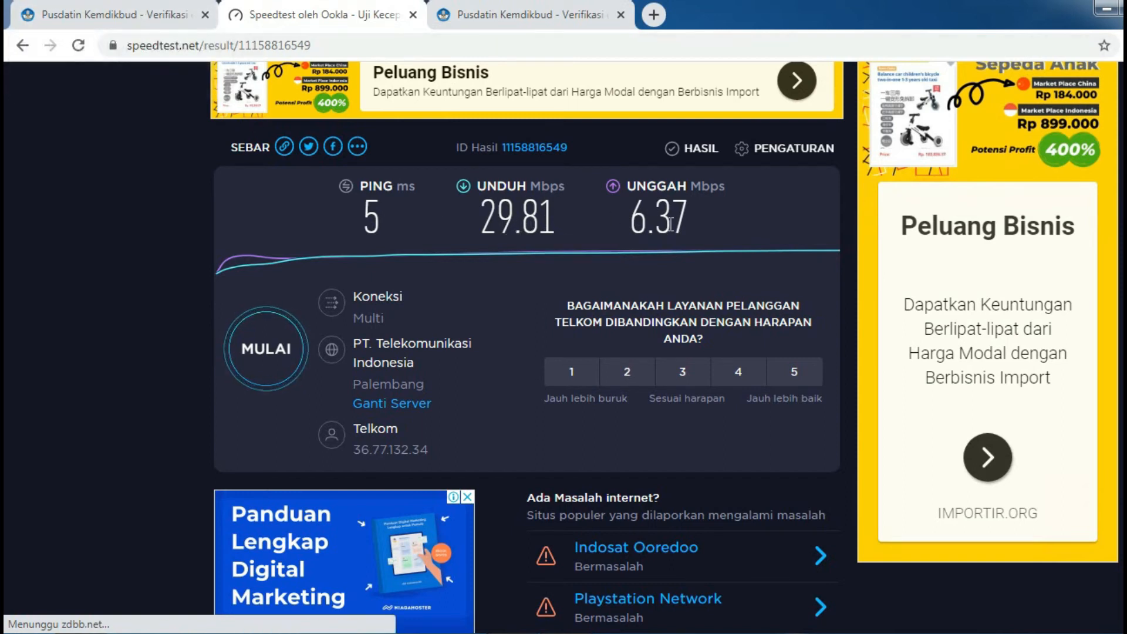
{"action": "left_click", "coordinate": [115, 16]}
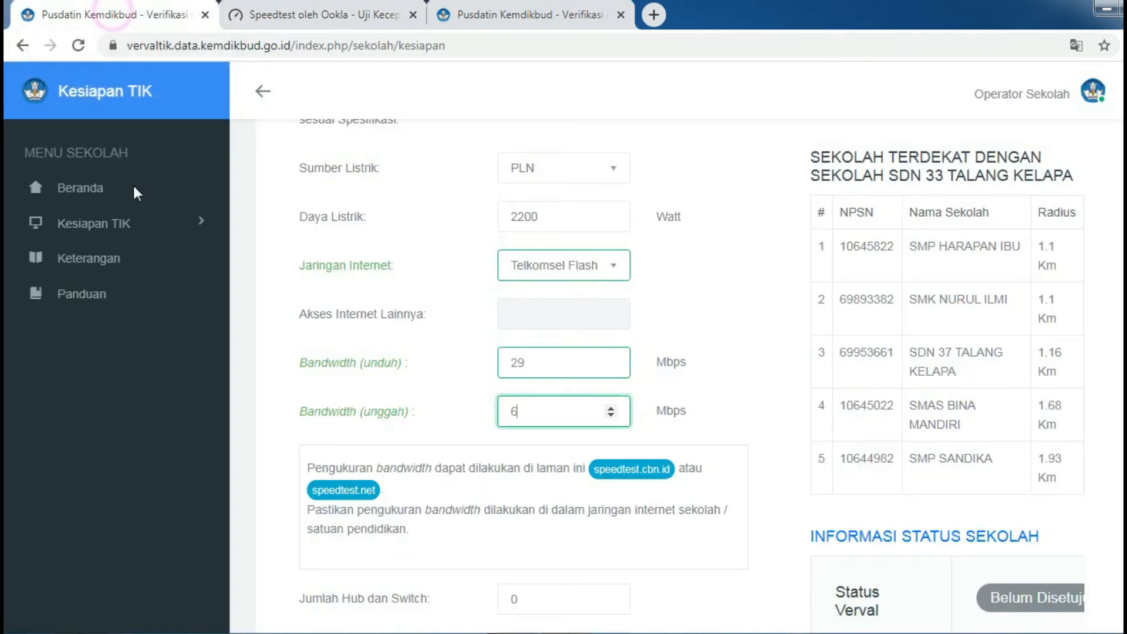
{"action": "left_click", "coordinate": [539, 363]}
{"action": "left_click", "coordinate": [544, 411]}
- Review the Jaringan Internet options, keep Telkomsel Flash, and check the bandwidth entries against the latest Speedtest result
{"action": "left_click", "coordinate": [616, 268]}
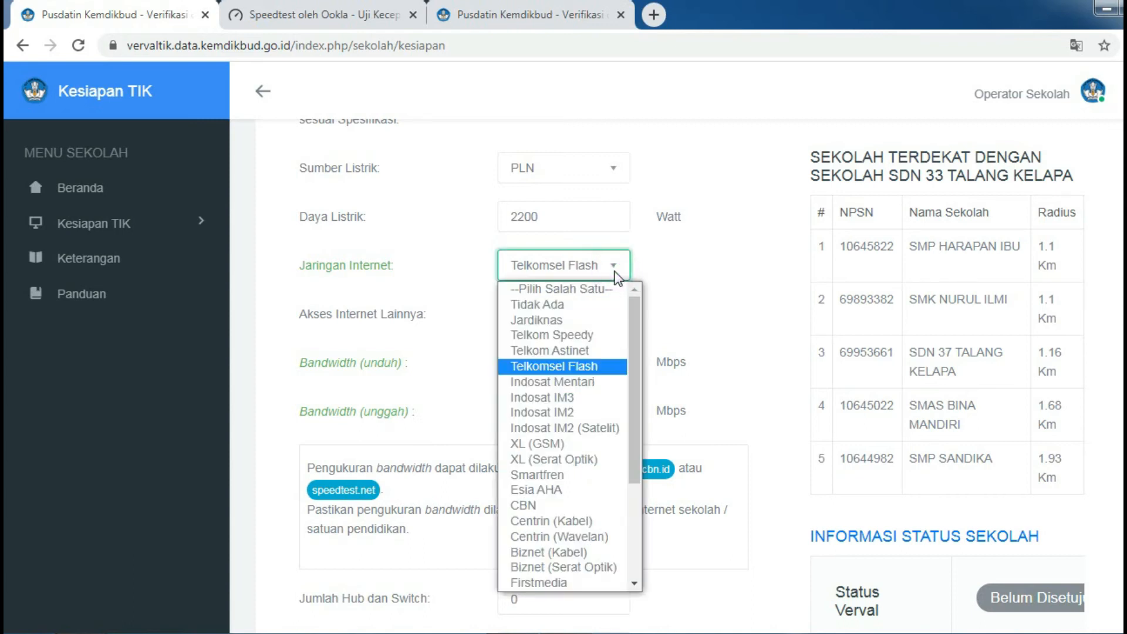
{"action": "left_click", "coordinate": [573, 366]}
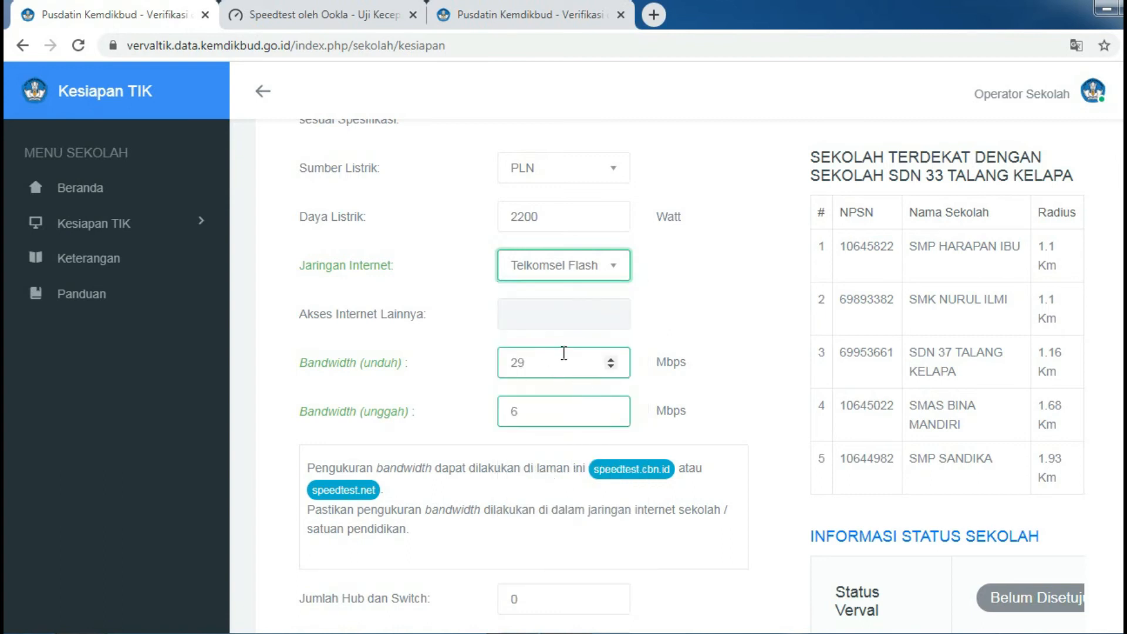
{"action": "left_click", "coordinate": [680, 325]}
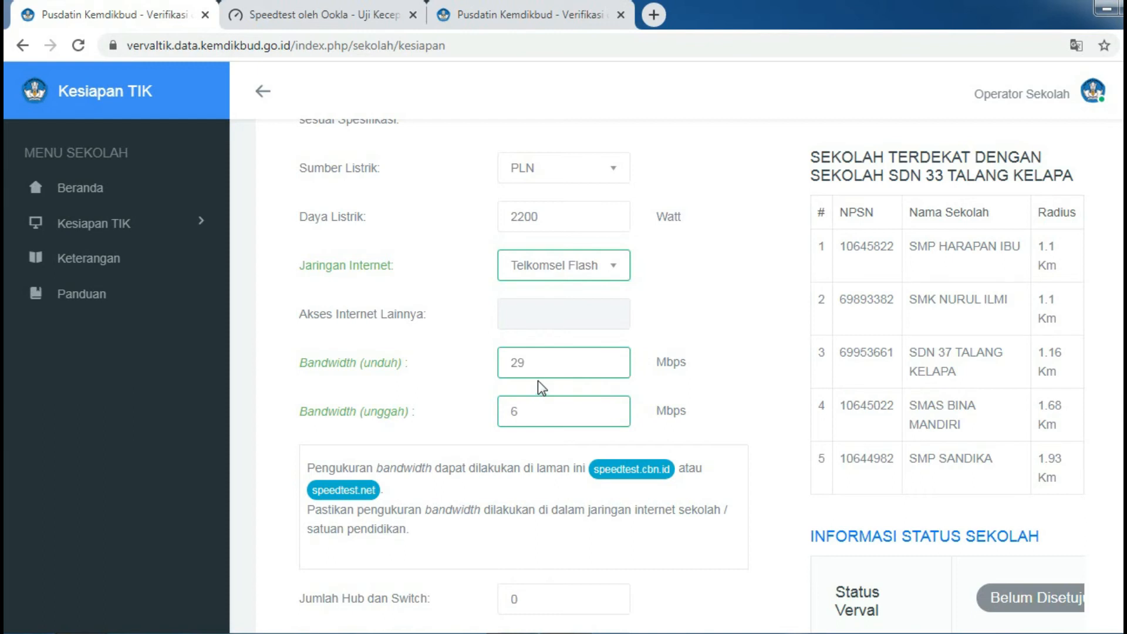
{"action": "left_click", "coordinate": [326, 15]}
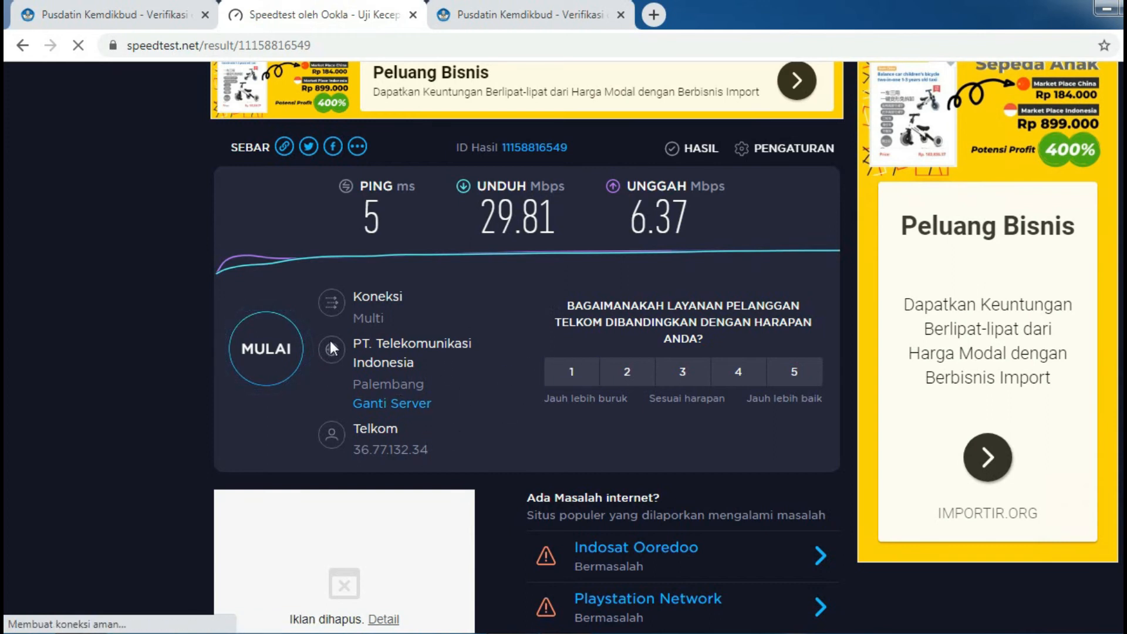
{"action": "left_click", "coordinate": [145, 13]}
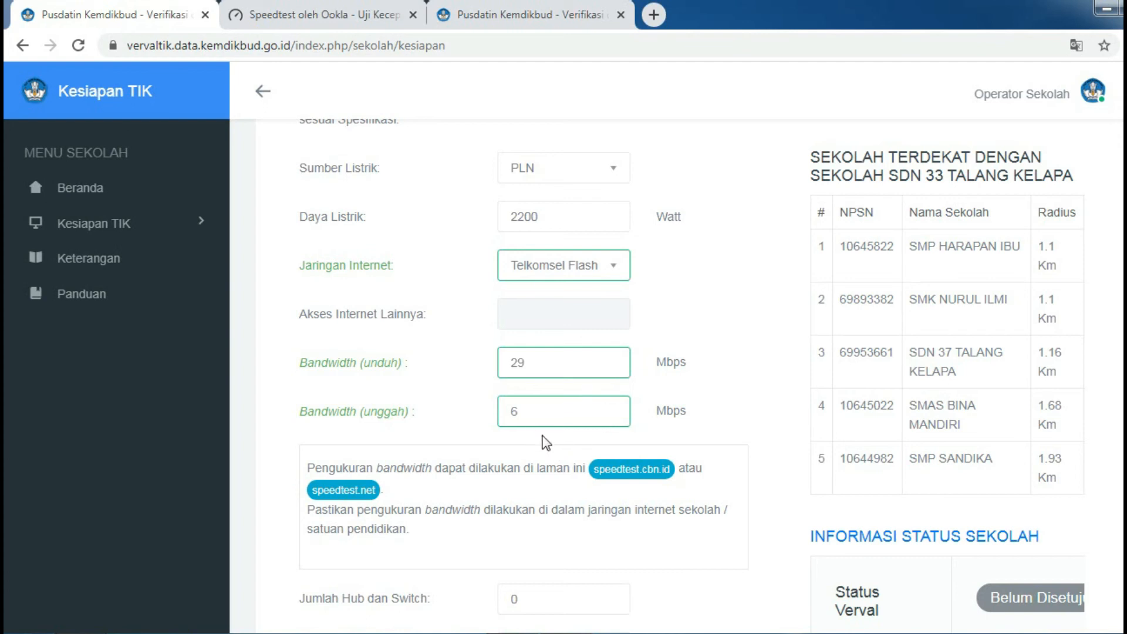
- Set Jumlah Hub dan Switch to 1 and Jumlah Access Point (Titik Akses) to 6
{"action": "scroll", "coordinate": [545, 442], "scroll_direction": "down", "scroll_amount": 3}
{"action": "scroll", "coordinate": [440, 402], "scroll_direction": "down", "scroll_amount": 2}
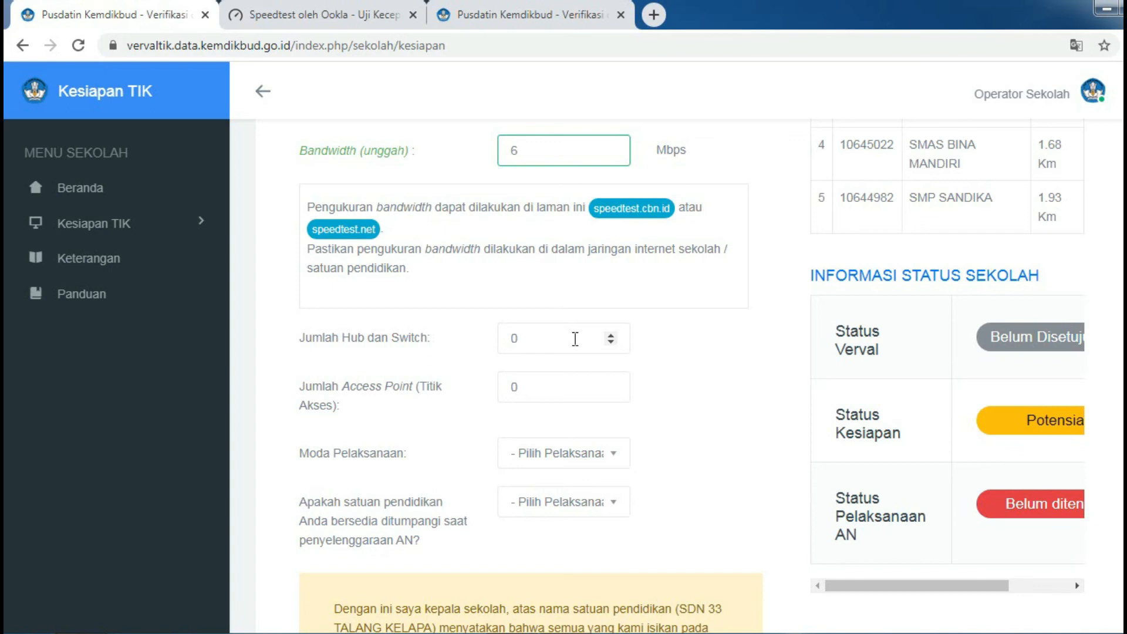
{"action": "left_click", "coordinate": [576, 339]}
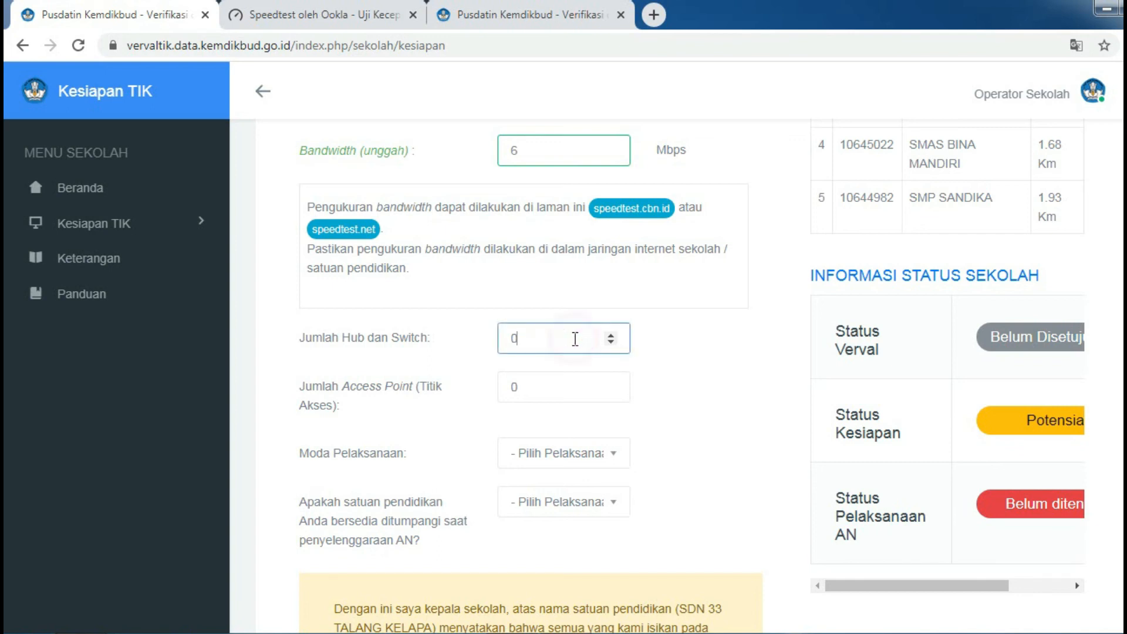
{"action": "key", "text": "BackSpace"}
{"action": "type", "text": "1"}
{"action": "left_click", "coordinate": [542, 387]}
{"action": "key", "text": "BackSpace"}
{"action": "type", "text": "6"}
{"action": "left_click", "coordinate": [760, 444]}
{"action": "scroll", "coordinate": [726, 470], "scroll_direction": "down", "scroll_amount": 1}
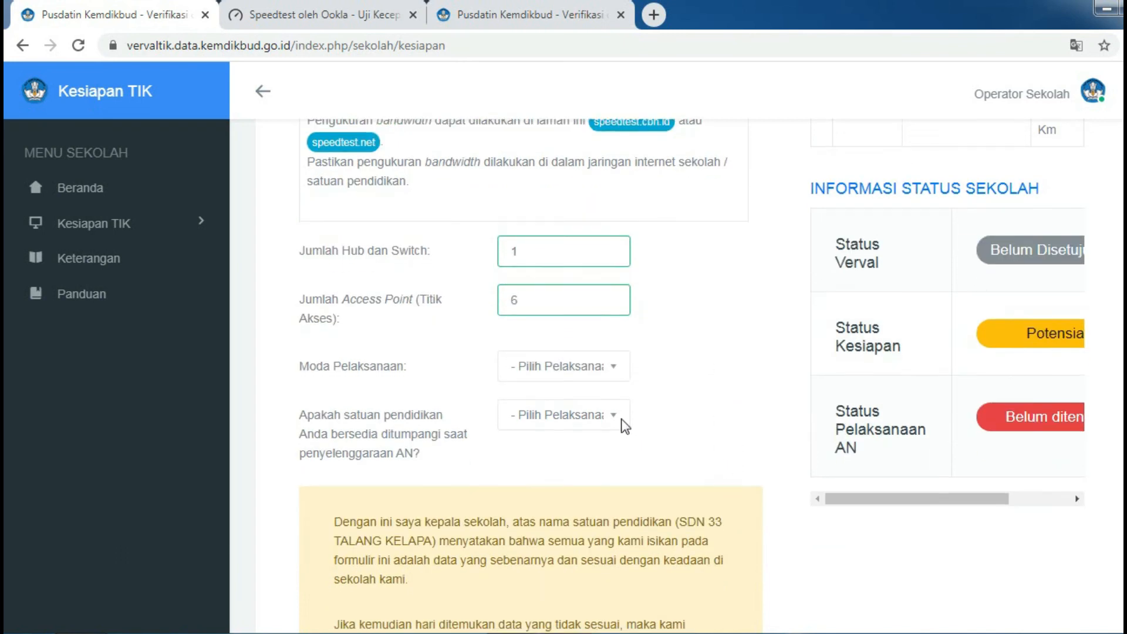
- Examine the Moda Pelaksanaan options and compare them with the internet network, bandwidth, hub and access point entries on the form
{"action": "left_click", "coordinate": [610, 374]}
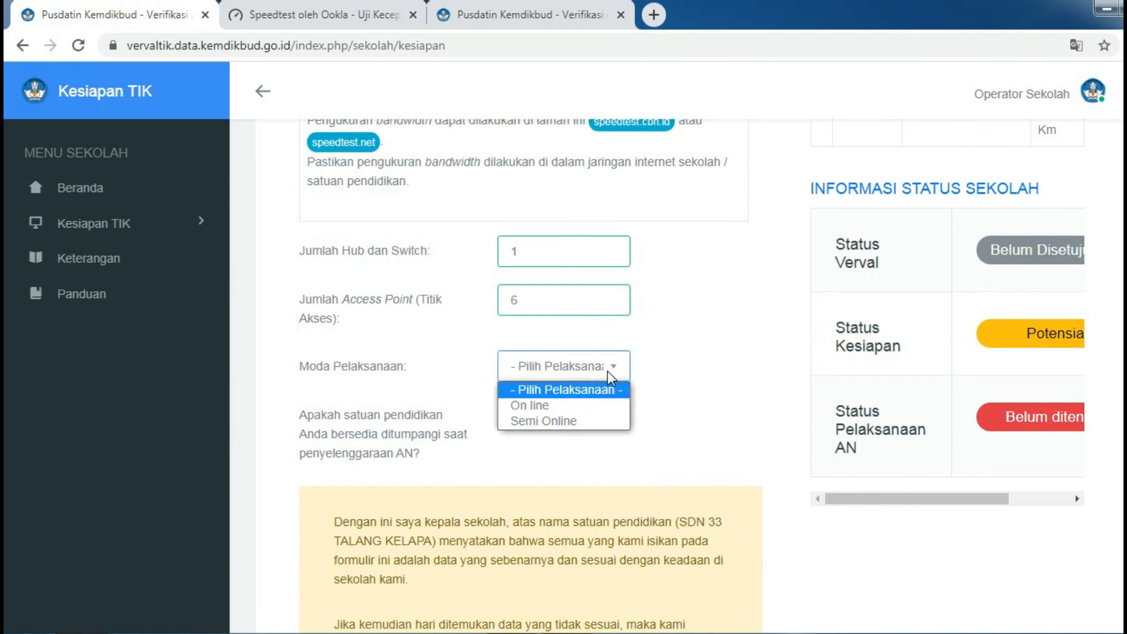
{"action": "left_click_drag", "start_coordinate": [772, 430], "coordinate": [677, 516]}
{"action": "scroll", "coordinate": [677, 517], "scroll_direction": "up", "scroll_amount": 3}
{"action": "scroll", "coordinate": [677, 517], "scroll_direction": "down", "scroll_amount": 1}
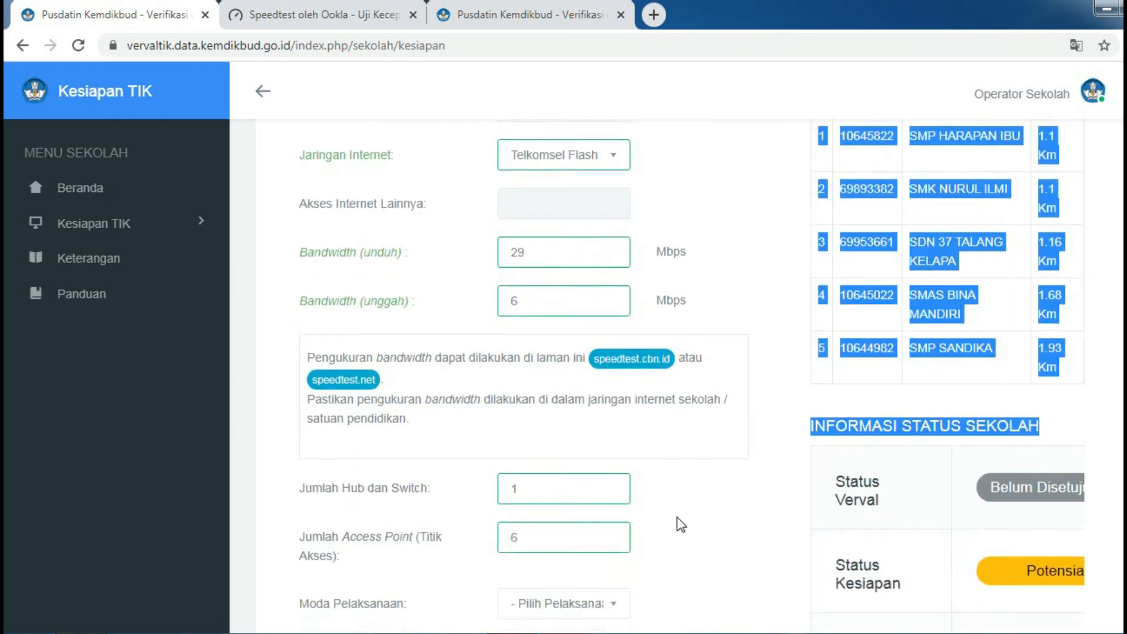
{"action": "scroll", "coordinate": [399, 527], "scroll_direction": "down", "scroll_amount": 2}
{"action": "left_click", "coordinate": [607, 373]}
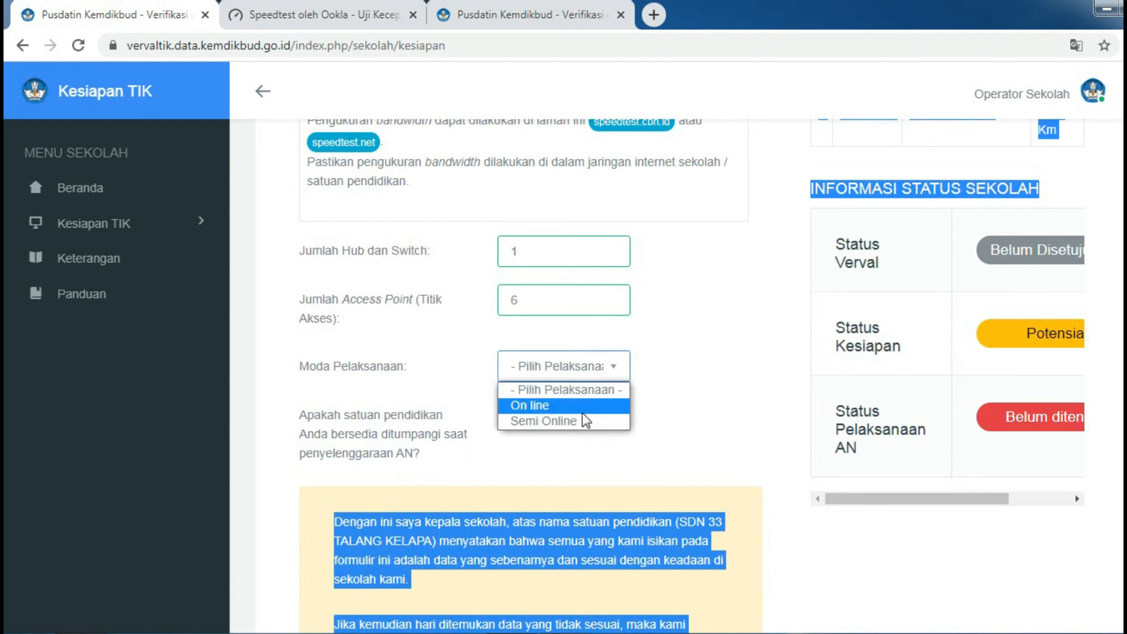
{"action": "left_click", "coordinate": [638, 450]}
{"action": "scroll", "coordinate": [675, 411], "scroll_direction": "up", "scroll_amount": 3}
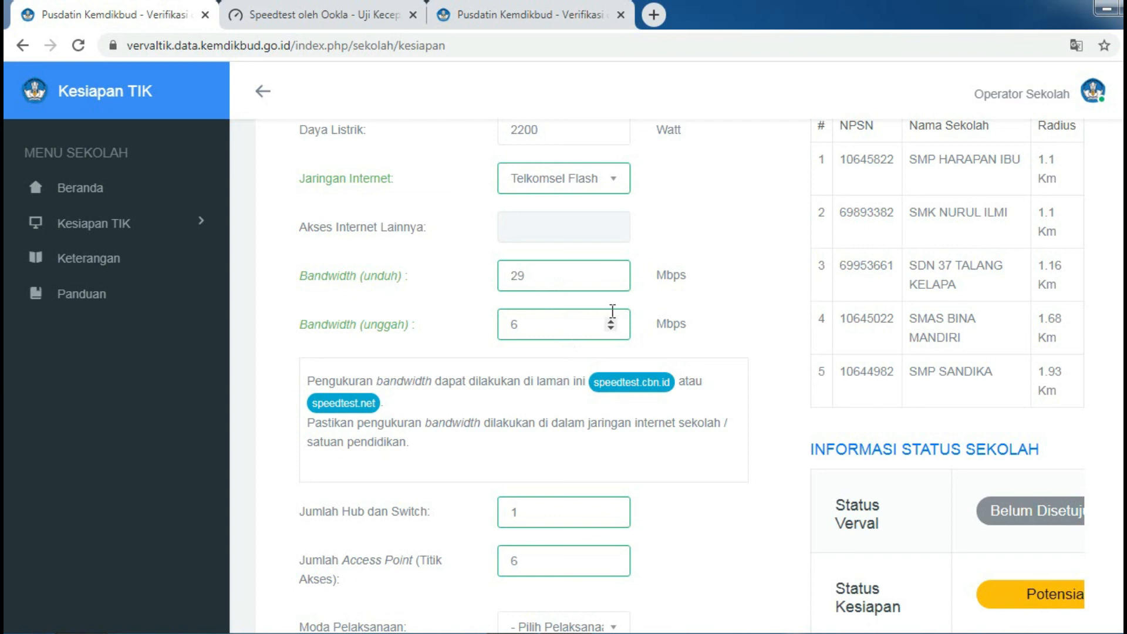
{"action": "scroll", "coordinate": [637, 436], "scroll_direction": "down", "scroll_amount": 4}
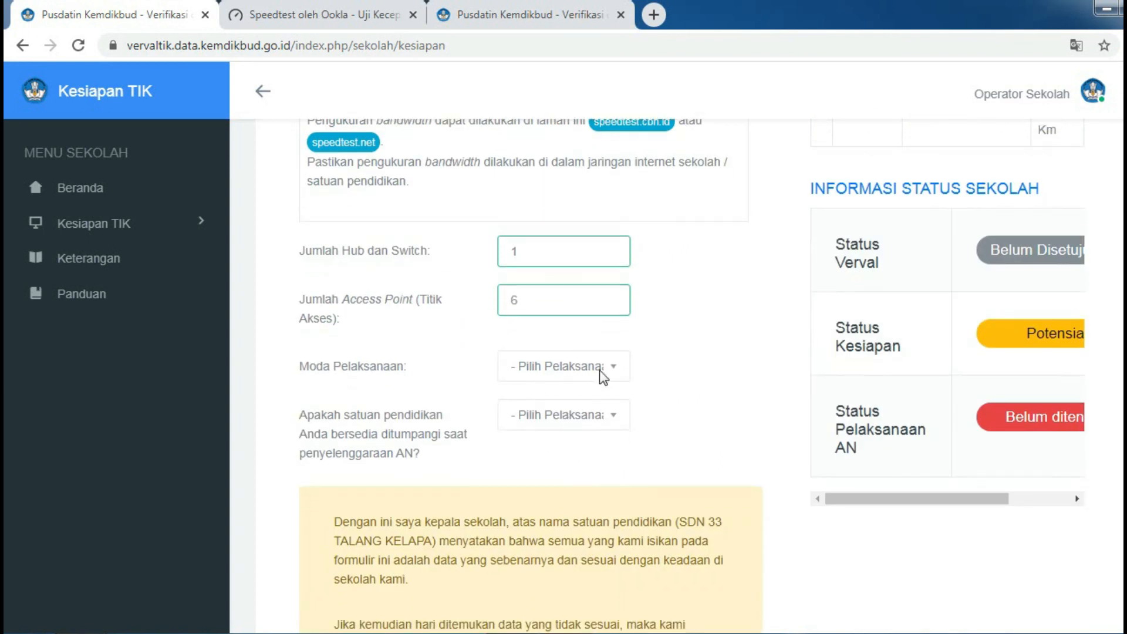
{"action": "scroll", "coordinate": [603, 375], "scroll_direction": "up", "scroll_amount": 3}
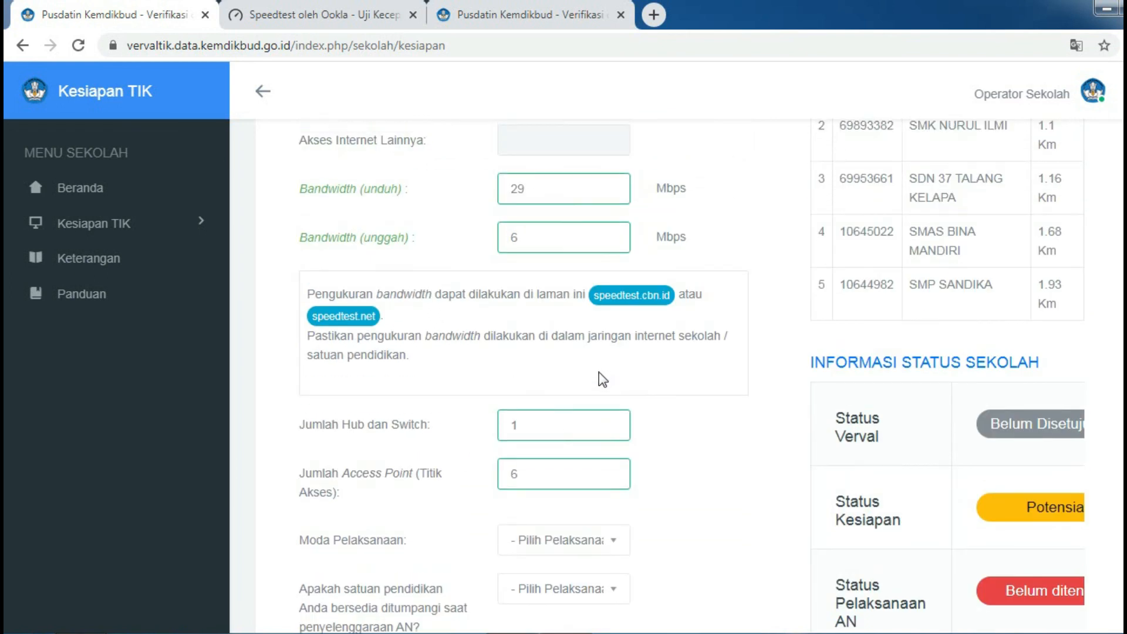
- Set Moda Pelaksanaan to Semi Online and answer Tidak to whether the school is willing to host others during the AN
{"action": "scroll", "coordinate": [587, 399], "scroll_direction": "down", "scroll_amount": 3}
{"action": "left_click", "coordinate": [598, 368]}
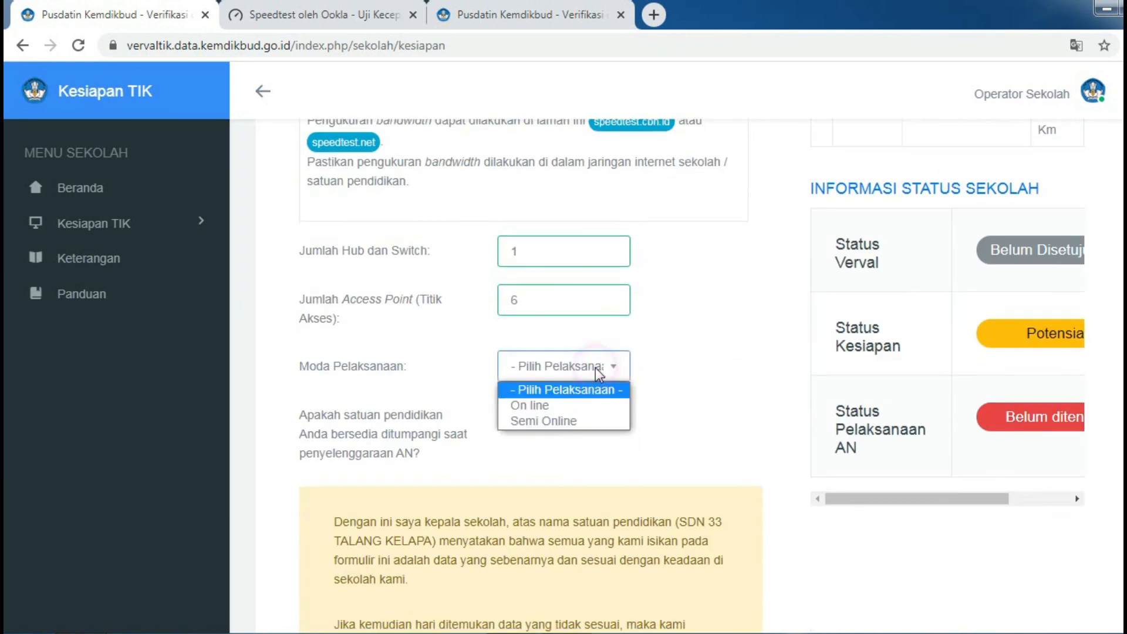
{"action": "left_click", "coordinate": [562, 422]}
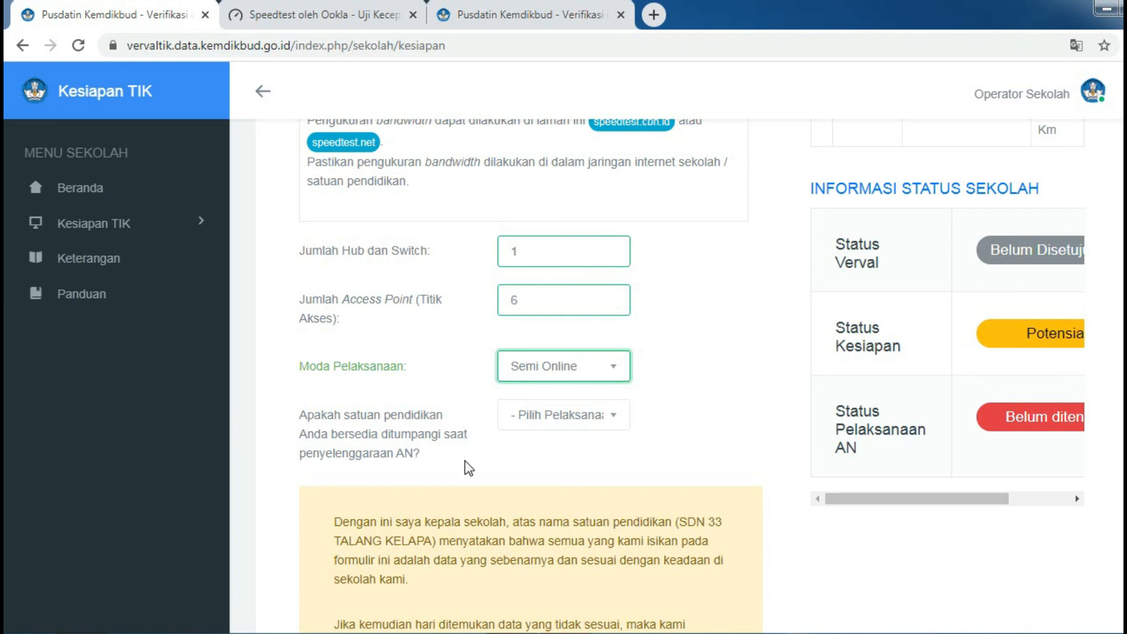
{"action": "left_click", "coordinate": [604, 416]}
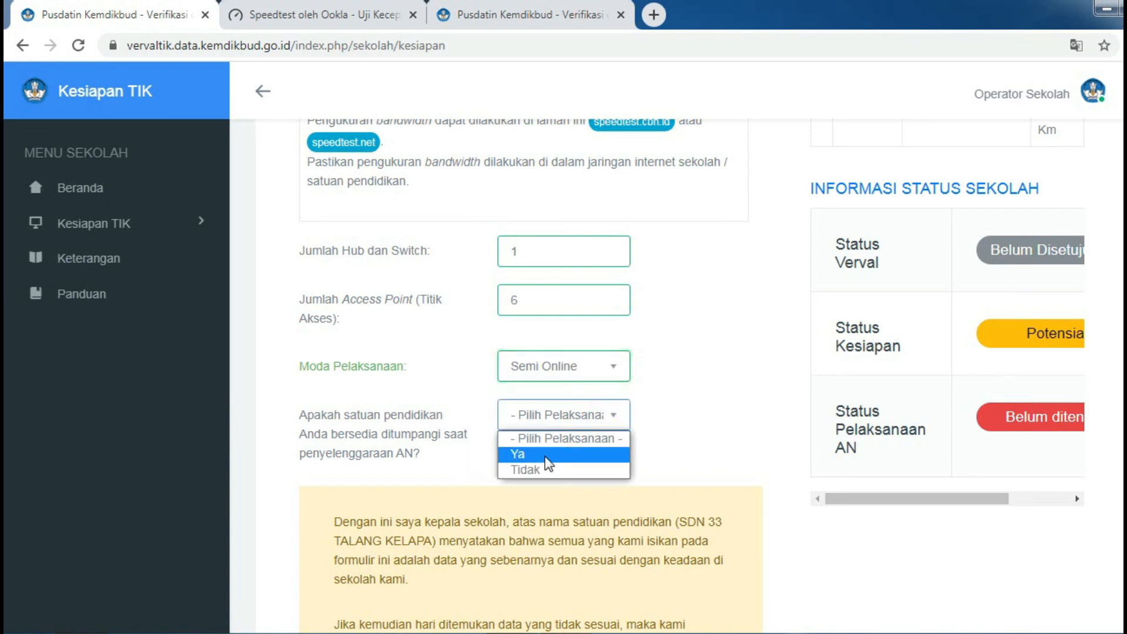
{"action": "left_click", "coordinate": [531, 468]}
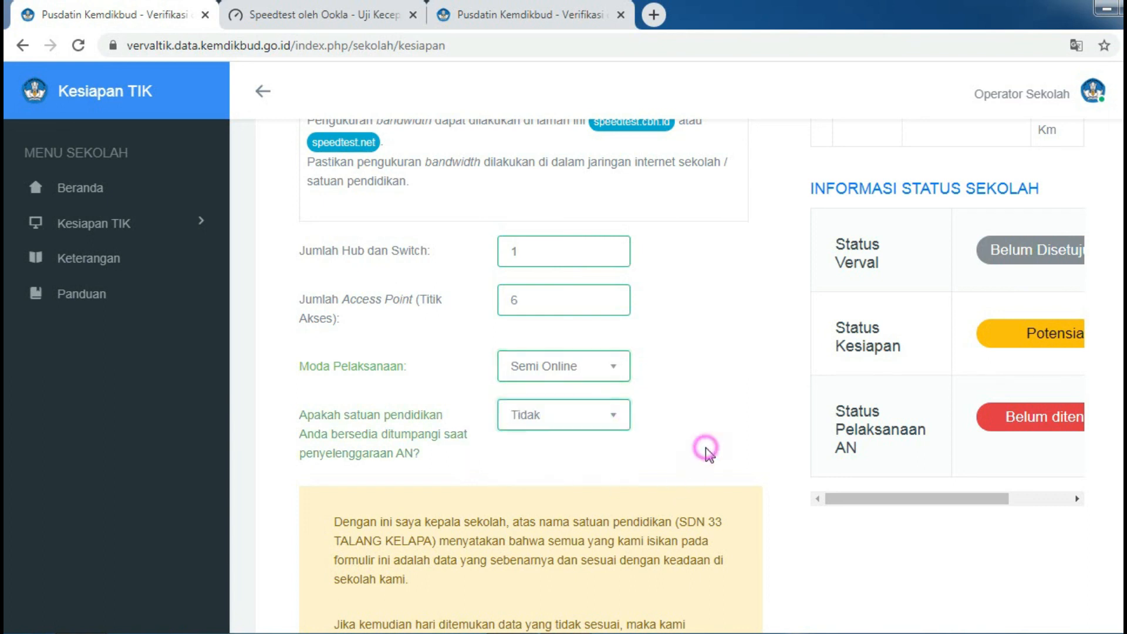
- Tick the required confirmation under the principal's data statement and review the completed form entries
{"action": "scroll", "coordinate": [646, 411], "scroll_direction": "down", "scroll_amount": 4}
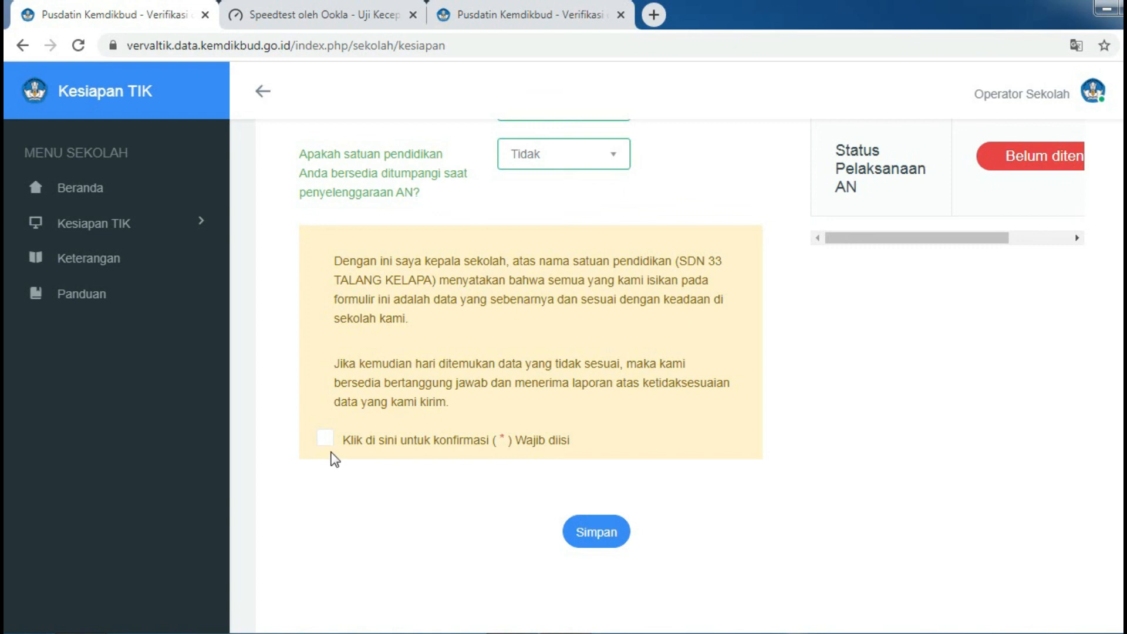
{"action": "left_click", "coordinate": [325, 440]}
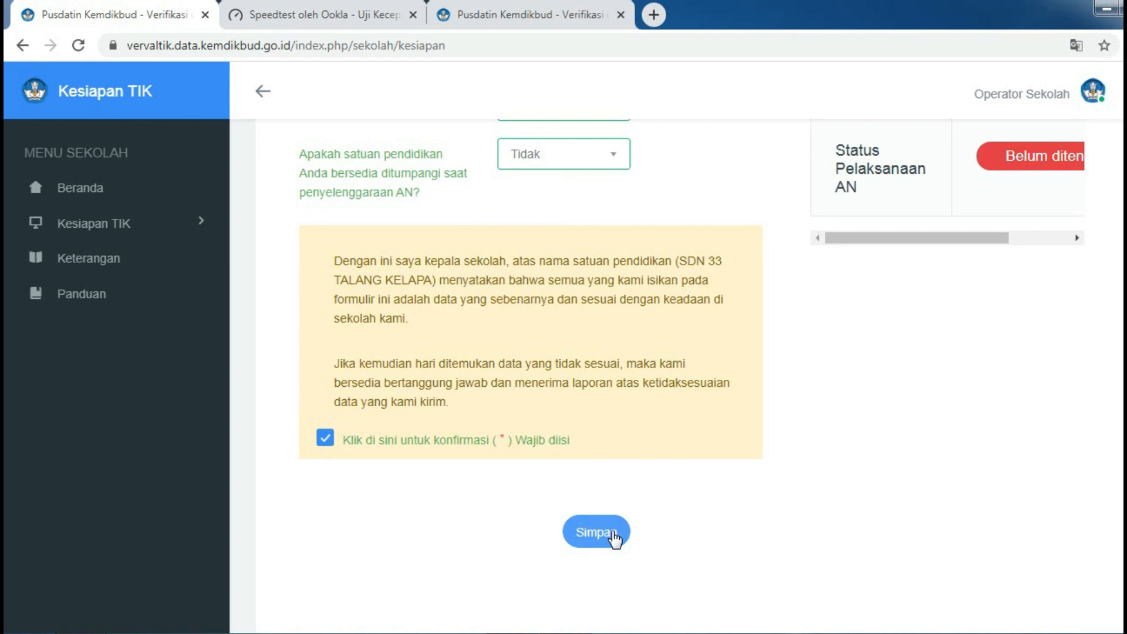
{"action": "scroll", "coordinate": [729, 545], "scroll_direction": "down", "scroll_amount": 3}
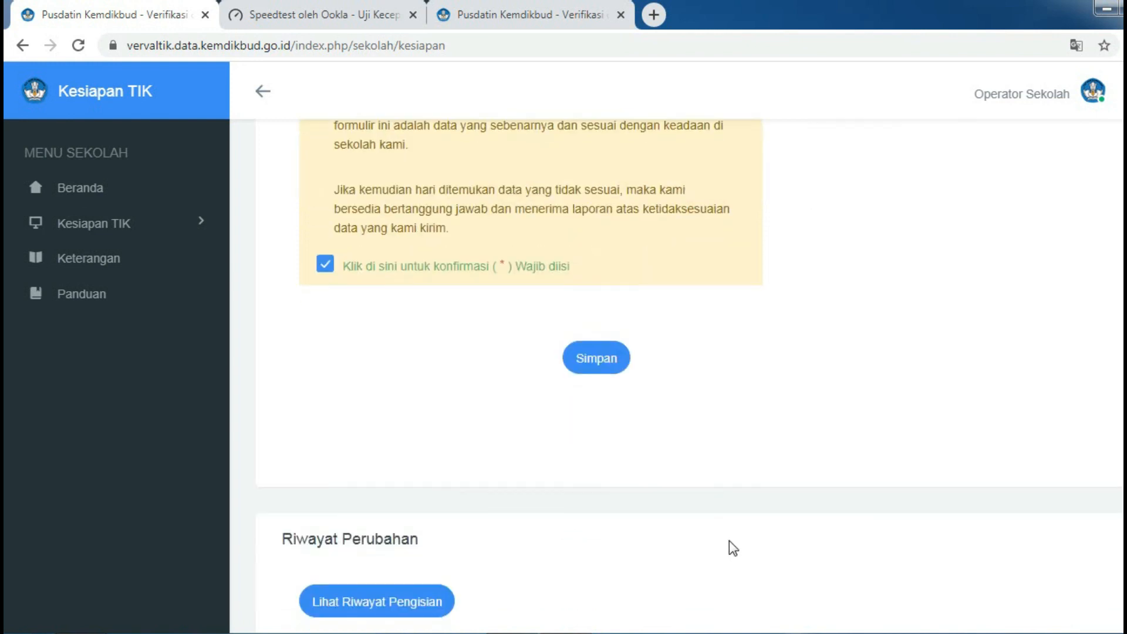
{"action": "scroll", "coordinate": [724, 534], "scroll_direction": "up", "scroll_amount": 7}
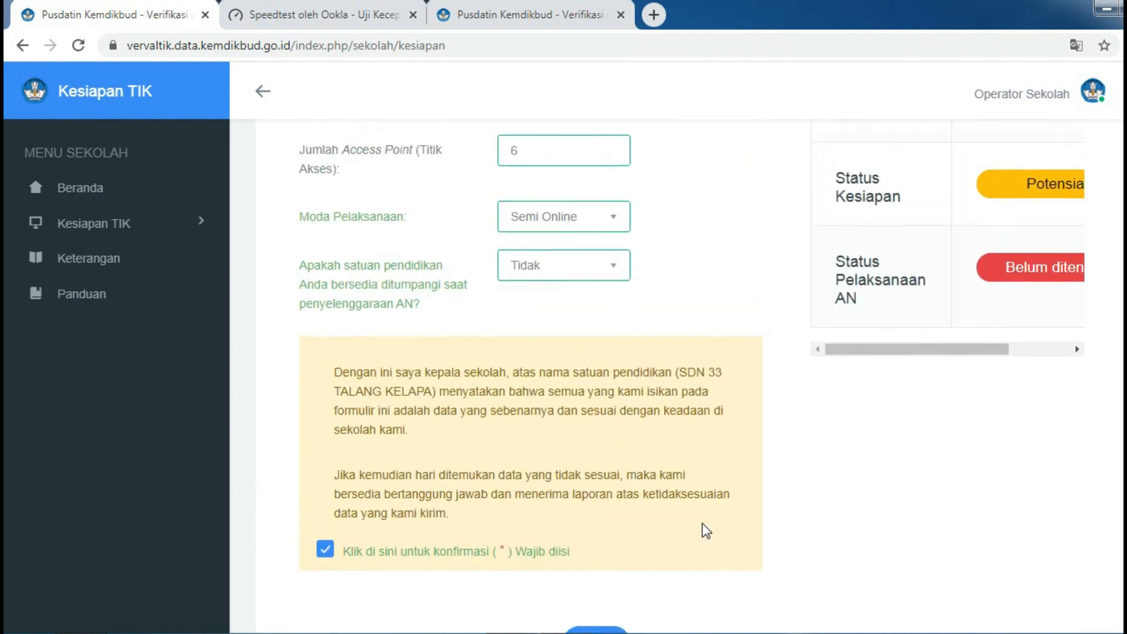
{"action": "scroll", "coordinate": [703, 523], "scroll_direction": "up", "scroll_amount": 4}
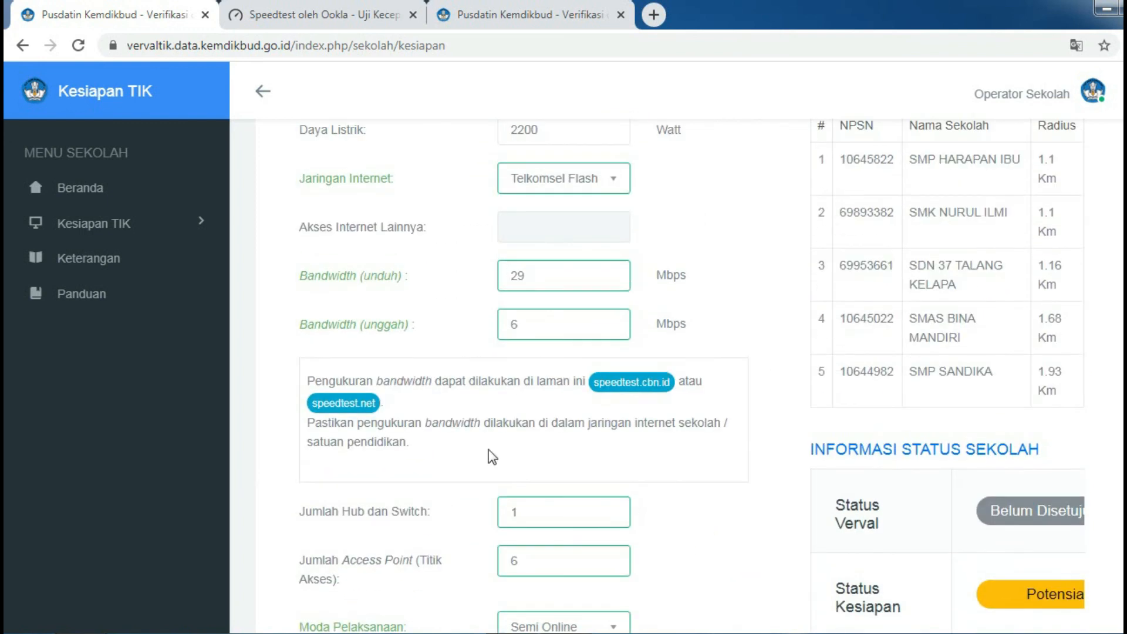